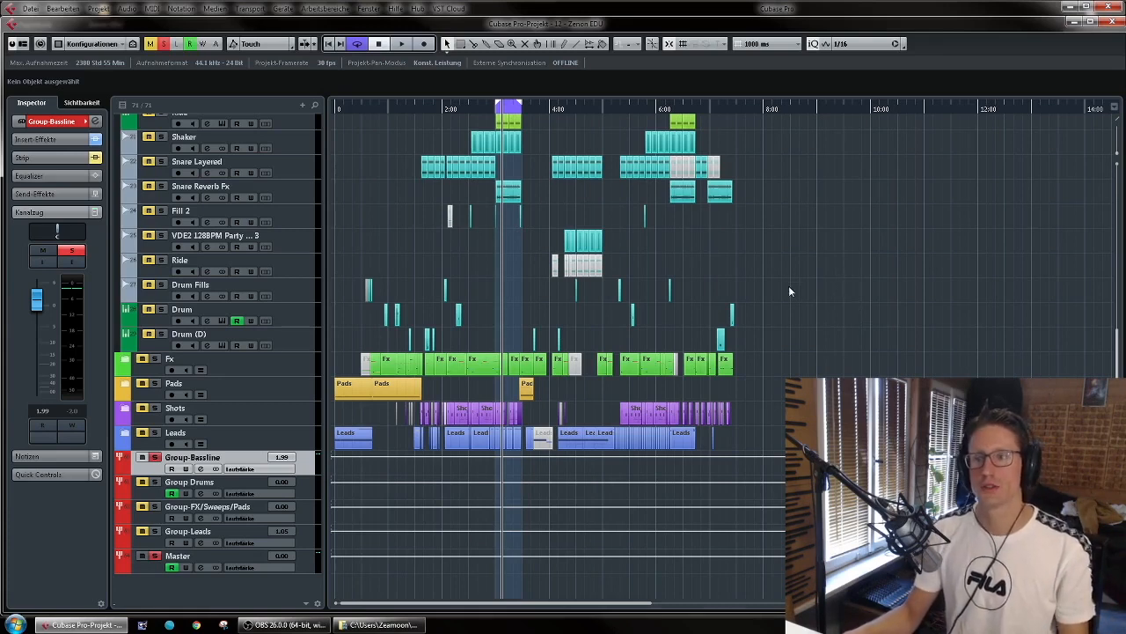
Step: Reset the solos so that only the Bassline folder track is soloed, and start playback
scroll(829, 367, "up", 5)
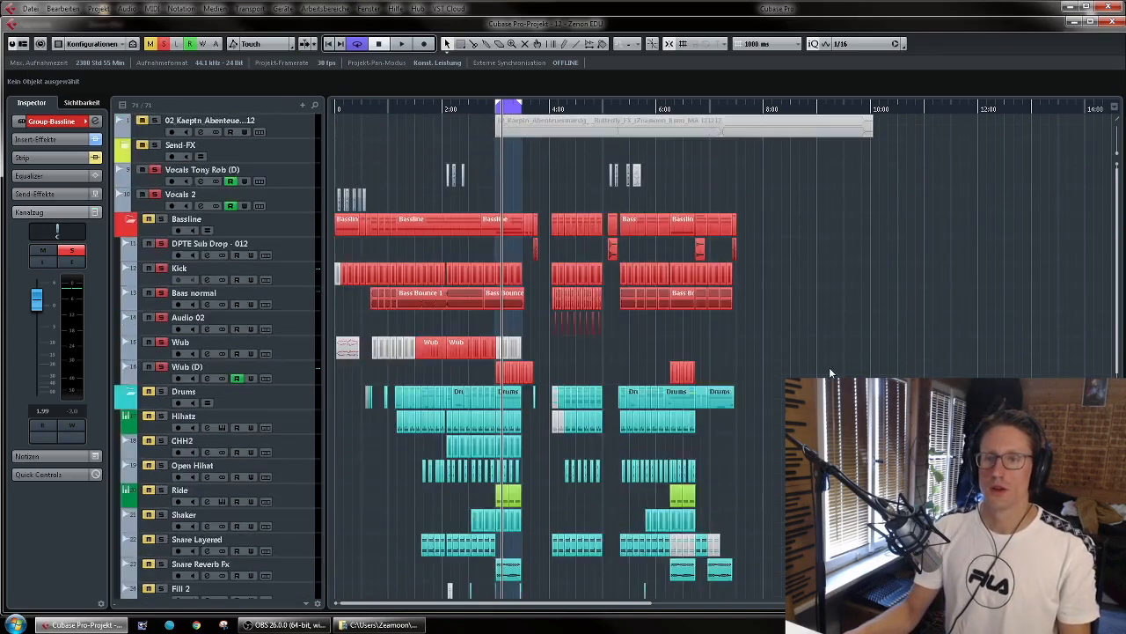
left_click(163, 43)
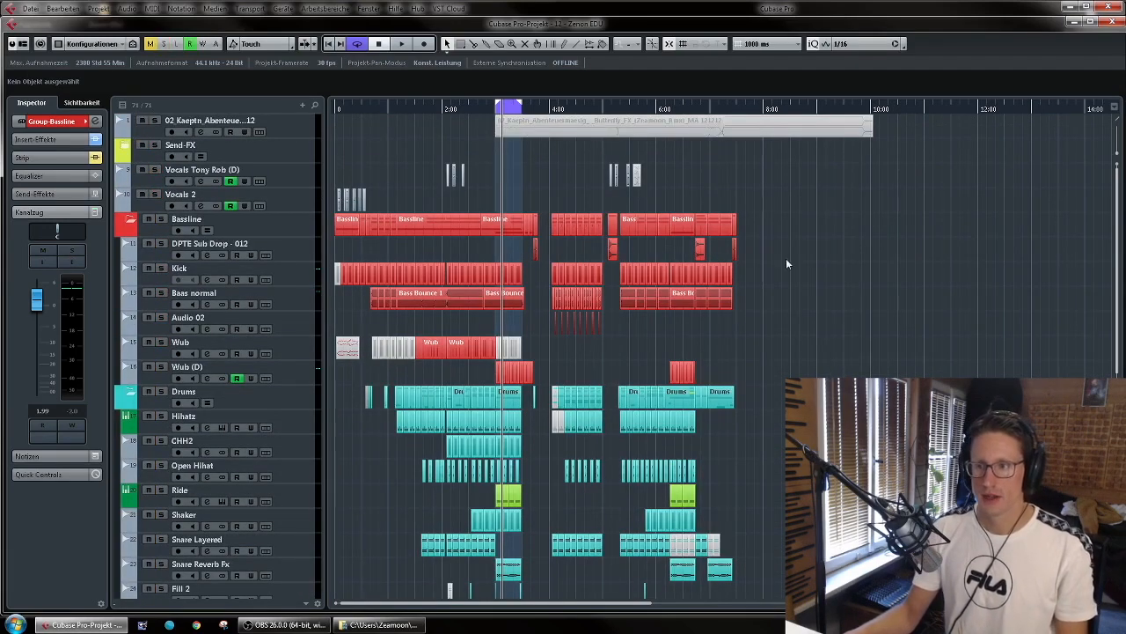
left_click(159, 222)
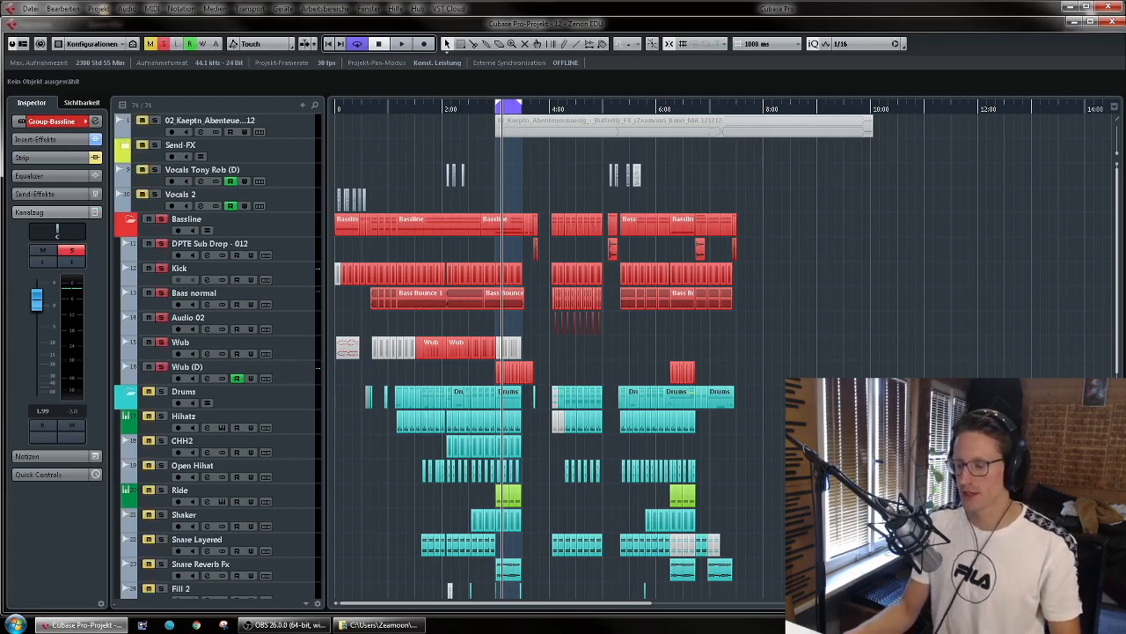
scroll(545, 352, "down", 5)
key("space")
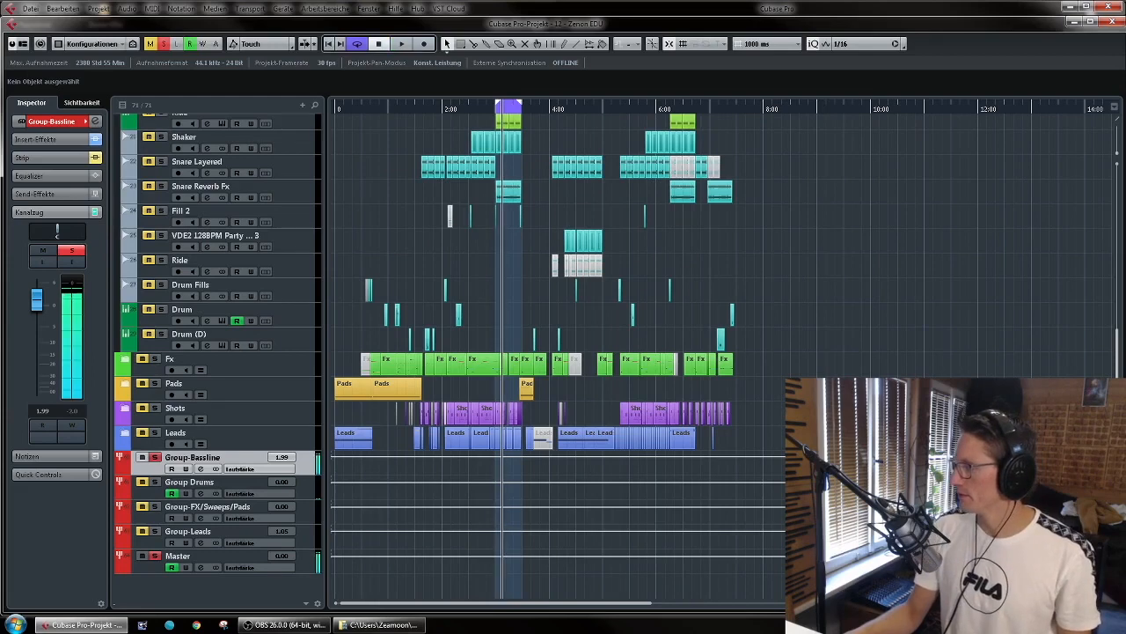
Step: Open the Group-Bassline channel settings and load Q10 Stereo into the second insert slot
left_click(71, 262)
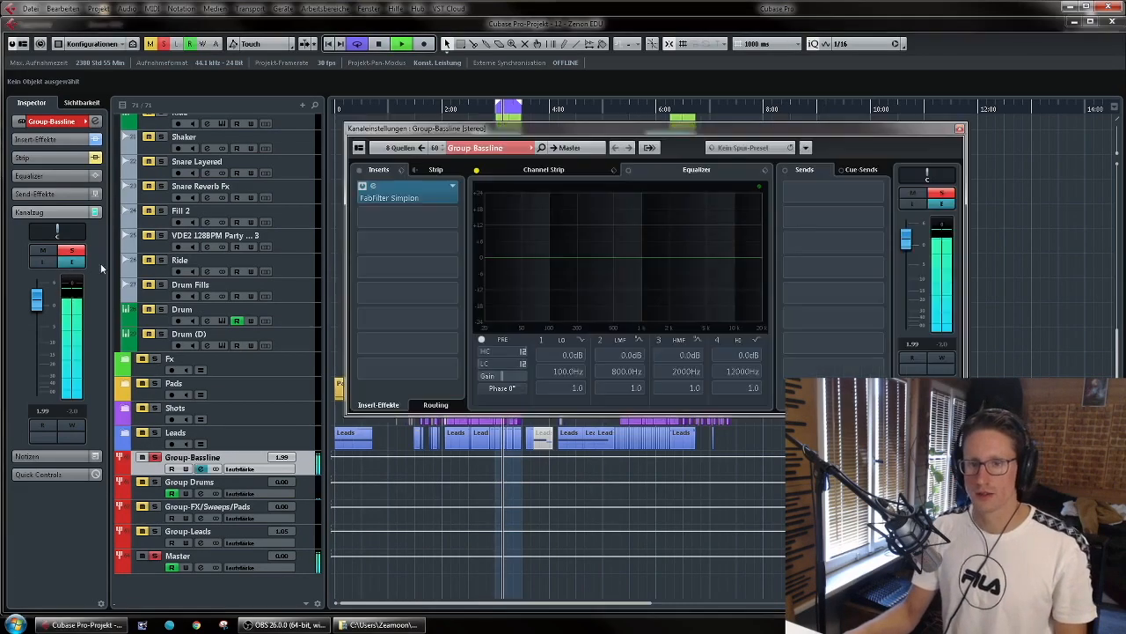
key("space")
left_click(443, 220)
type("q10")
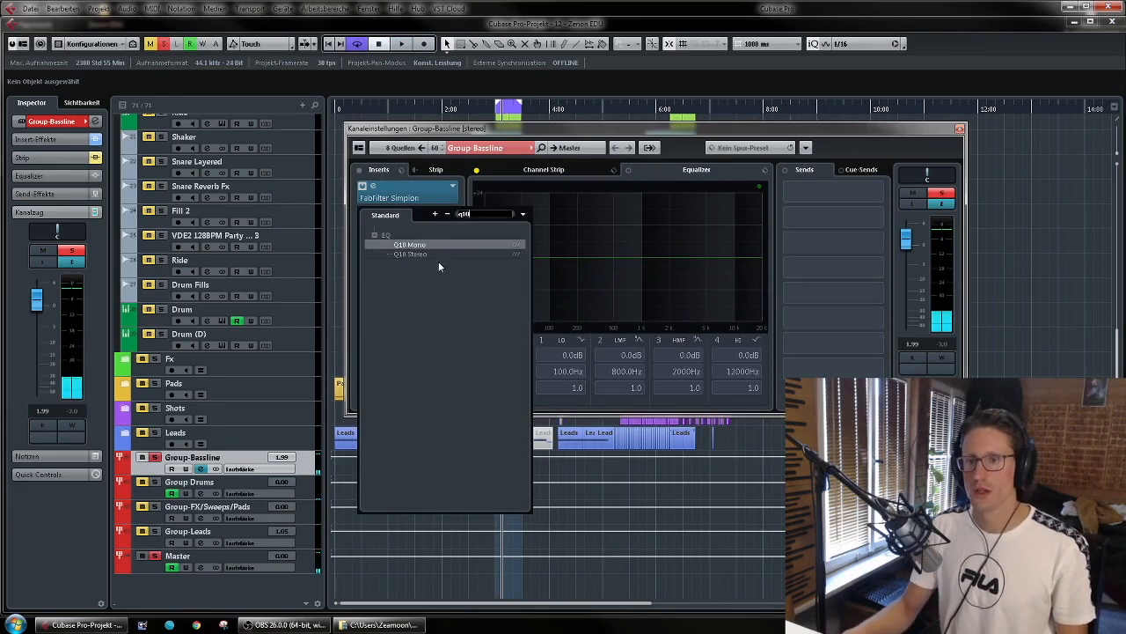
left_click(438, 254)
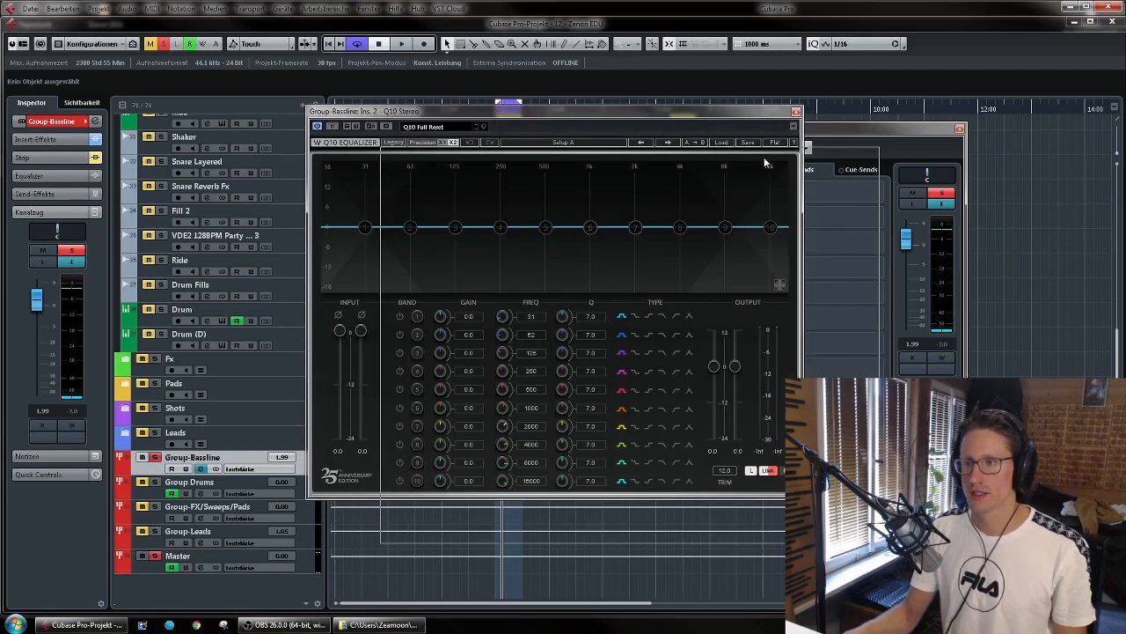
left_click_drag(688, 118, 638, 166)
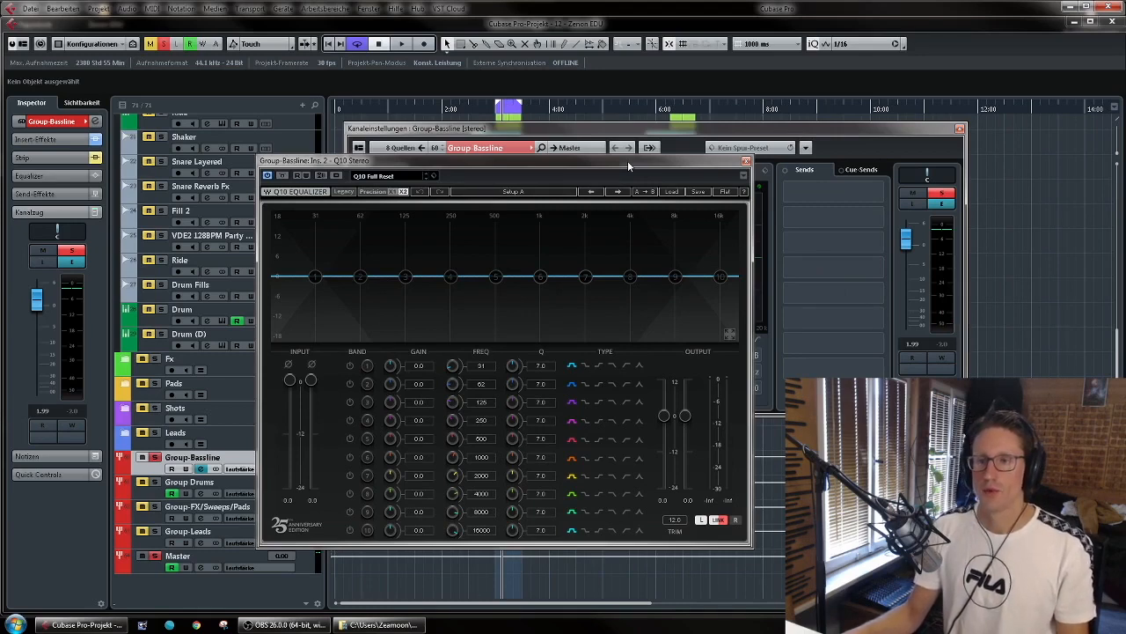
left_click_drag(627, 161, 666, 161)
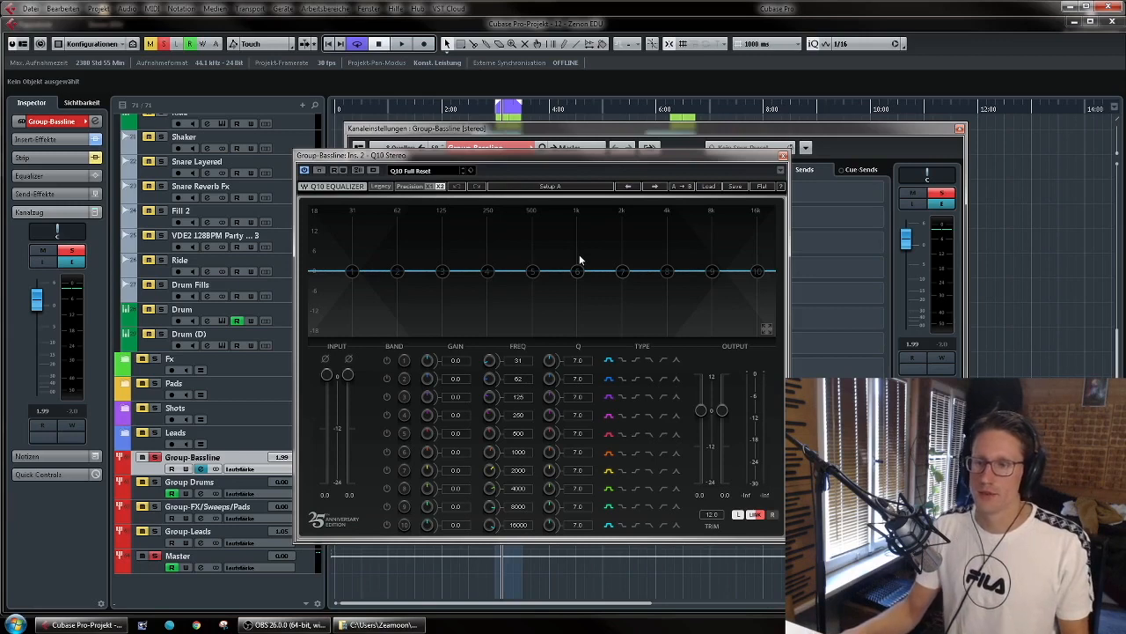
Step: Cut band 5 of the Q10 to -1.2 dB at about 178 Hz while auditioning the bassline
key("space")
left_click_drag(534, 273, 465, 257)
key("space")
left_click_drag(459, 435, 459, 444)
key("space")
Step: Boost band 8 of the Q10 at about 9652 Hz and adjust its Q
left_click_drag(666, 271, 724, 254)
left_click_drag(549, 488, 582, 473)
key("space")
Step: Cut Q10 band 6 to -2.2 dB at about 557 Hz, reduce the band 8 boost to about 3.5 dB, and close the equalizer
left_click_drag(576, 273, 540, 246)
key("space")
left_click_drag(457, 491, 456, 503)
left_click_drag(457, 452, 458, 470)
key("space")
key("space")
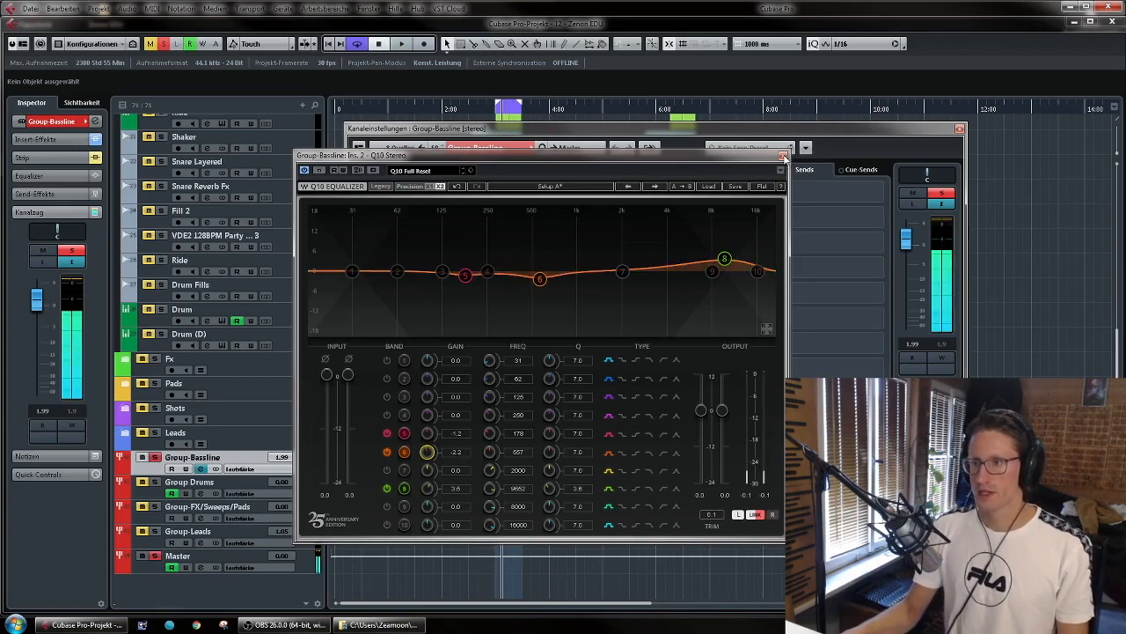
left_click(783, 155)
Step: Load the Shadow Hills Mastering Compressor into the third insert slot of Group-Bassline and close its window
left_click(452, 242)
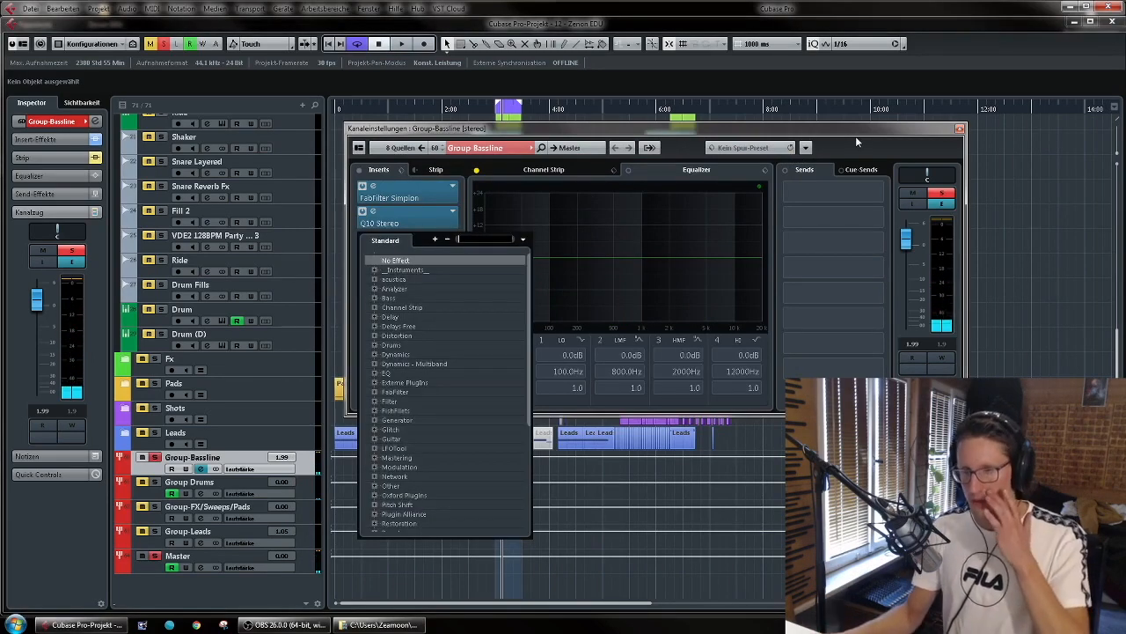
type("sh")
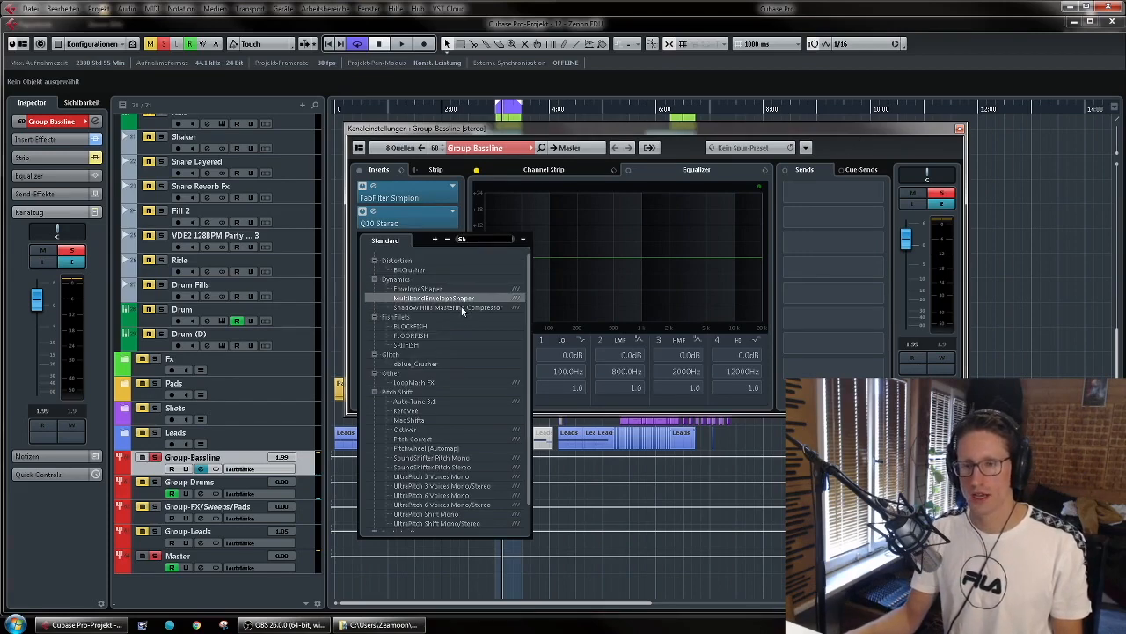
left_click(462, 308)
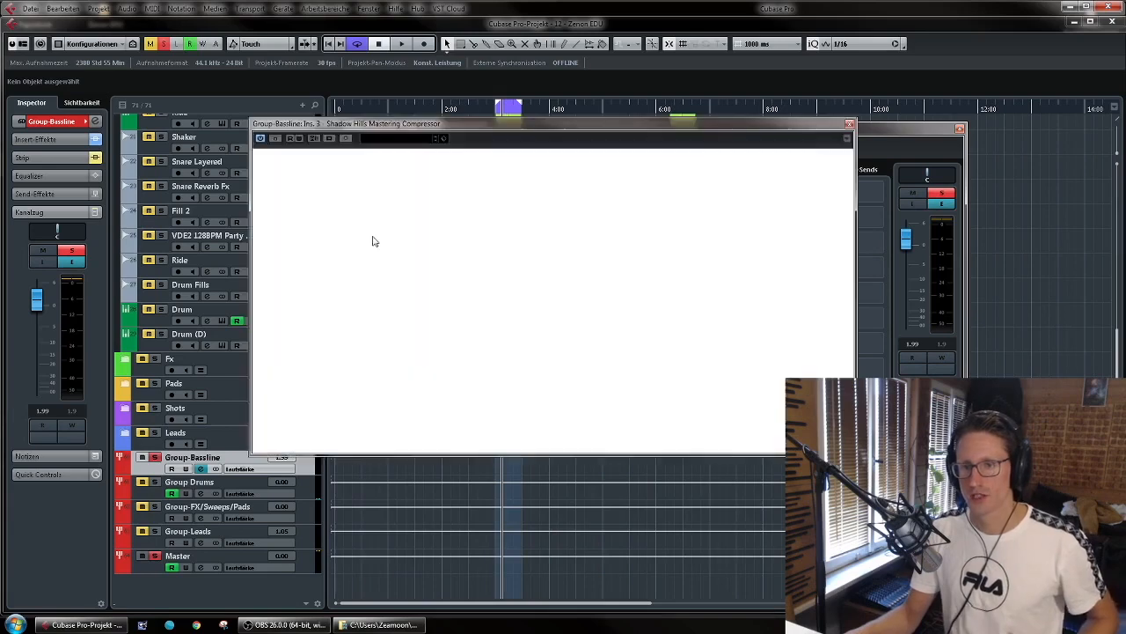
left_click(849, 126)
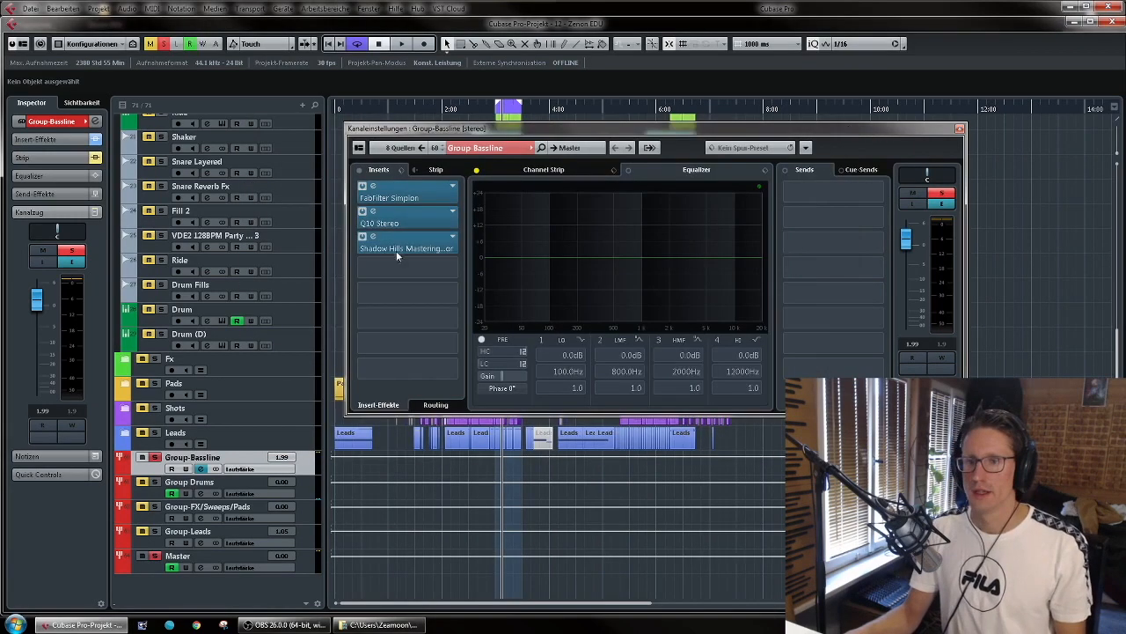
Step: Replace the third insert with elysia alpha master and close its window
left_click(454, 238)
type("el")
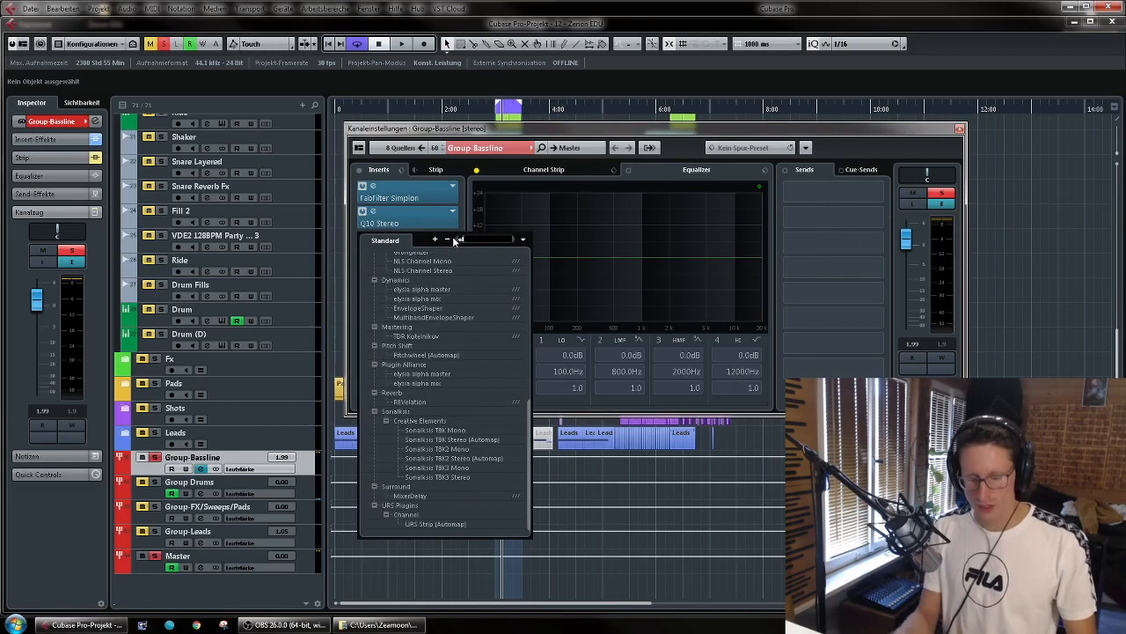
type("y")
double_click(440, 273)
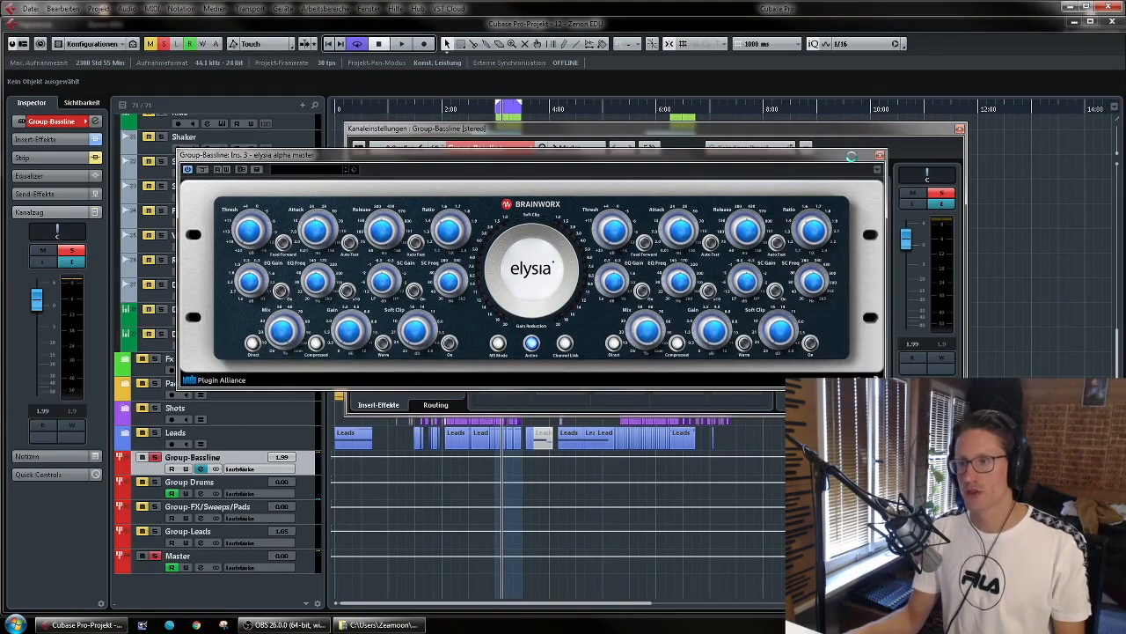
left_click(879, 156)
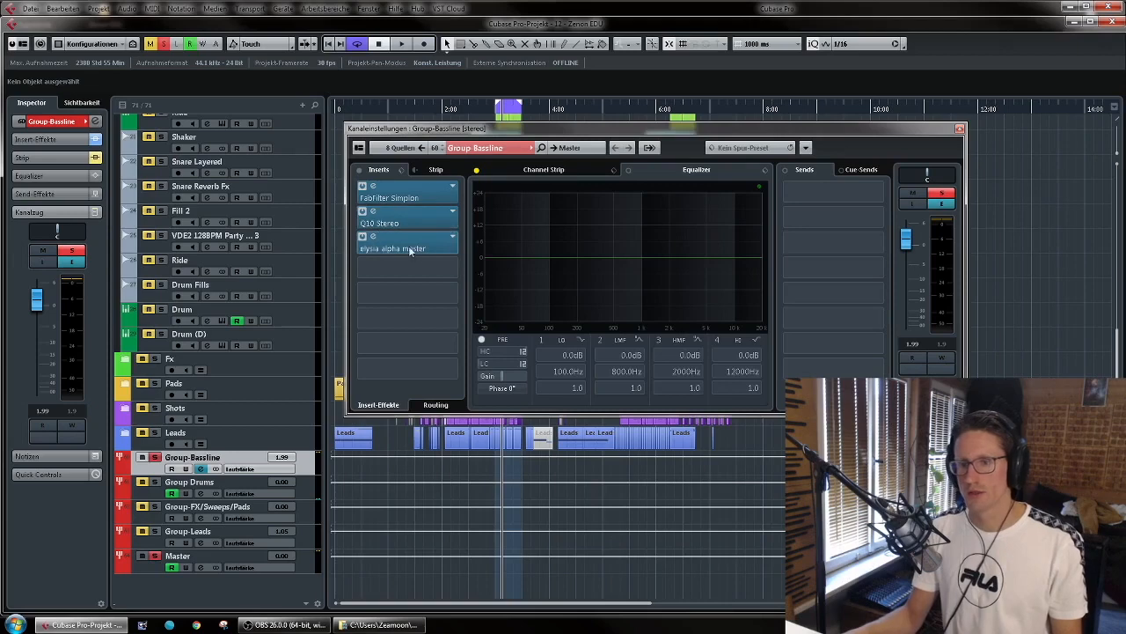
Step: Swap elysia alpha master in the third insert slot for the Shadow Hills Mastering Compressor
left_click(454, 235)
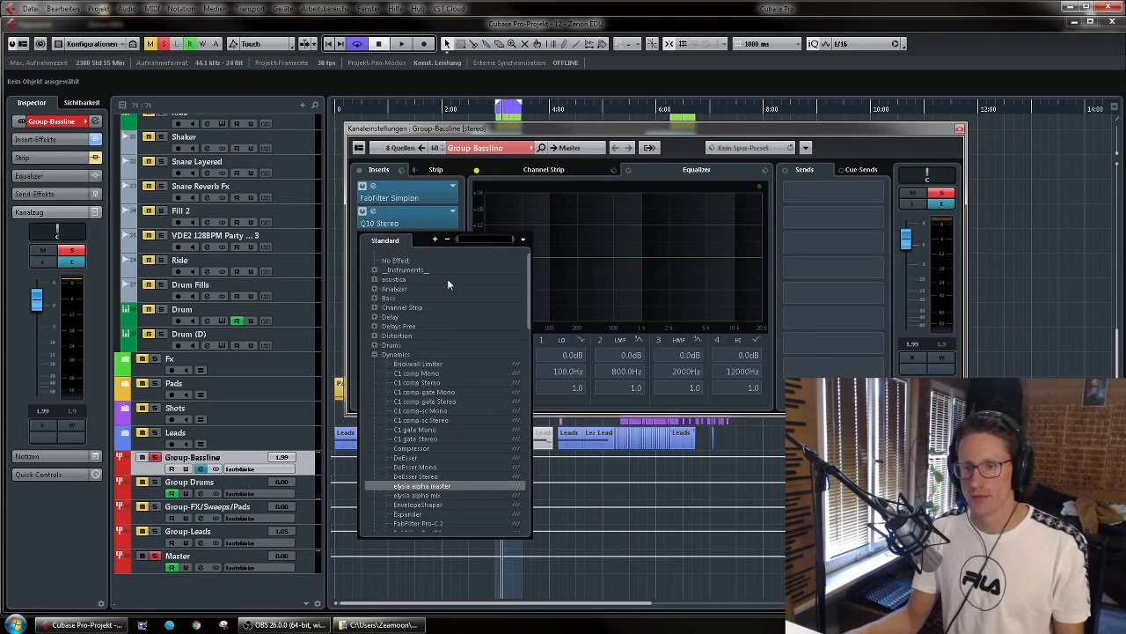
type("sh")
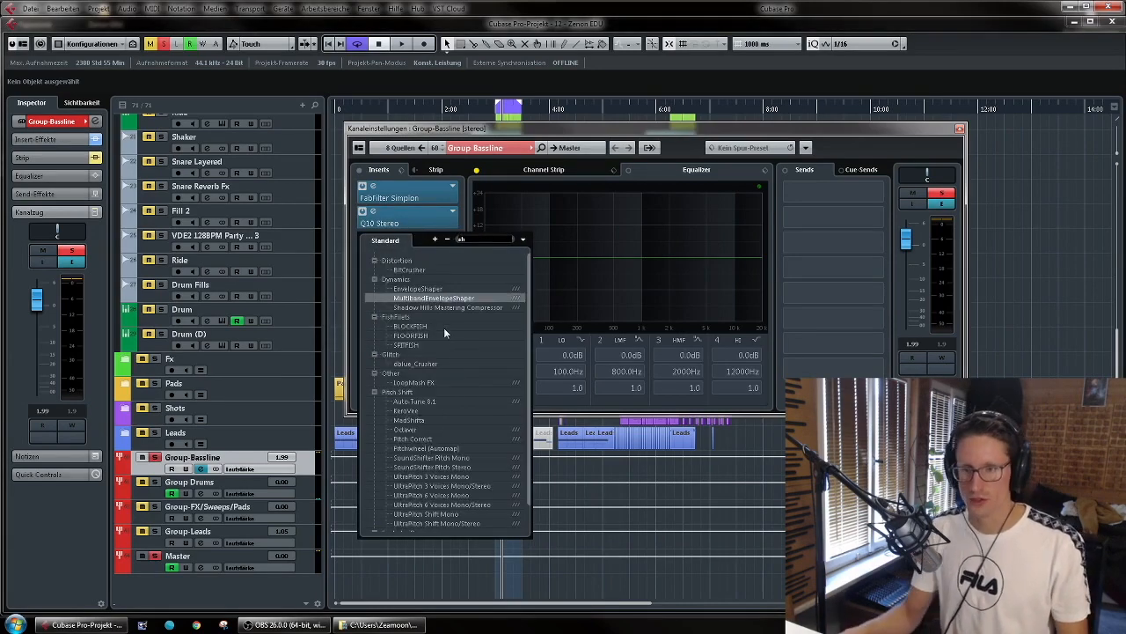
left_click(446, 308)
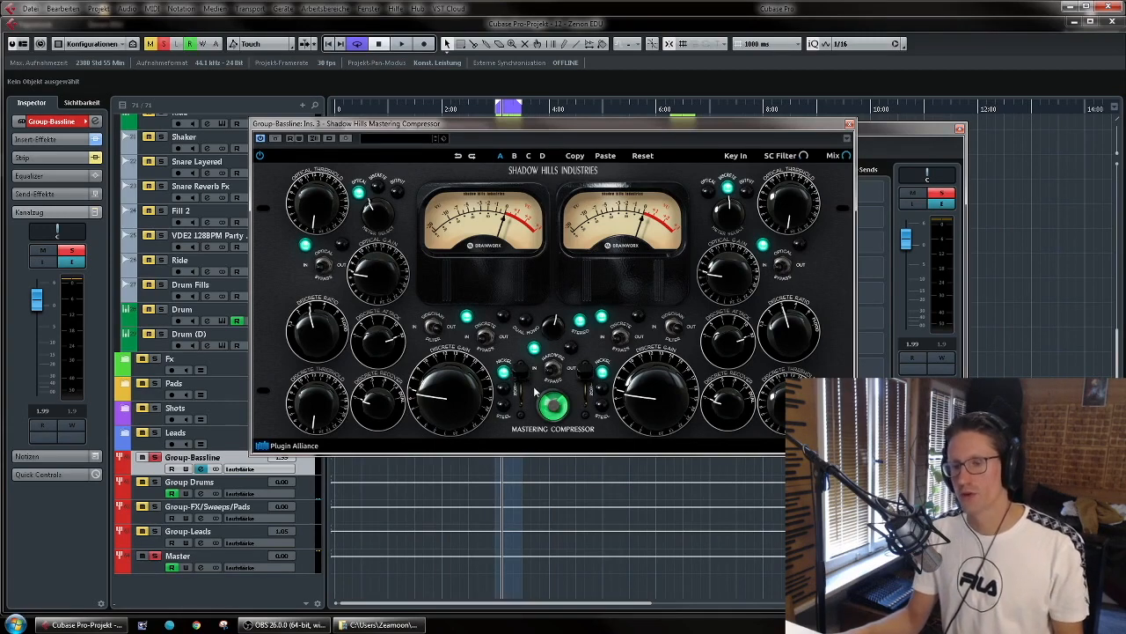
Step: Switch both compressor transformers between Nickel and the middle setting, finish on Steel, and close the plug-in window
left_click(519, 389)
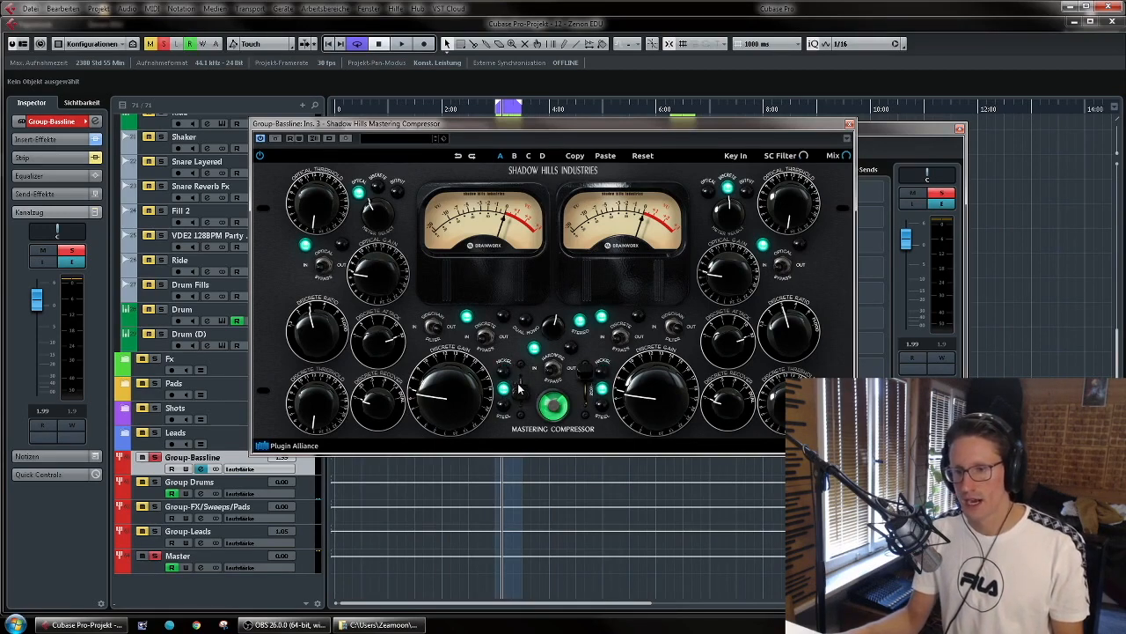
left_click(521, 390)
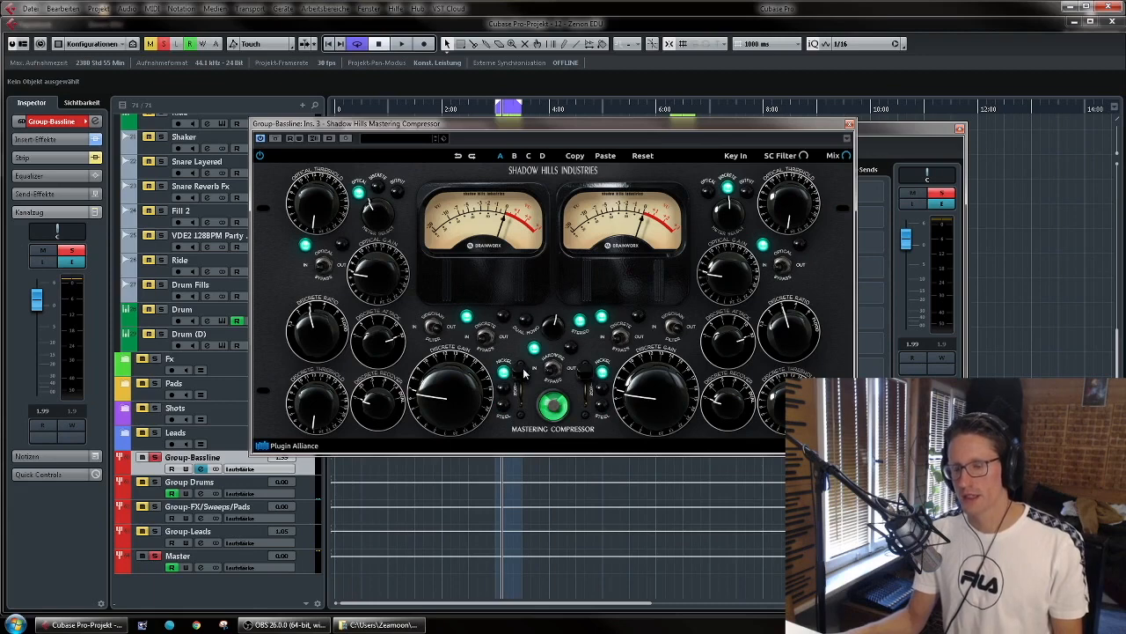
left_click(521, 390)
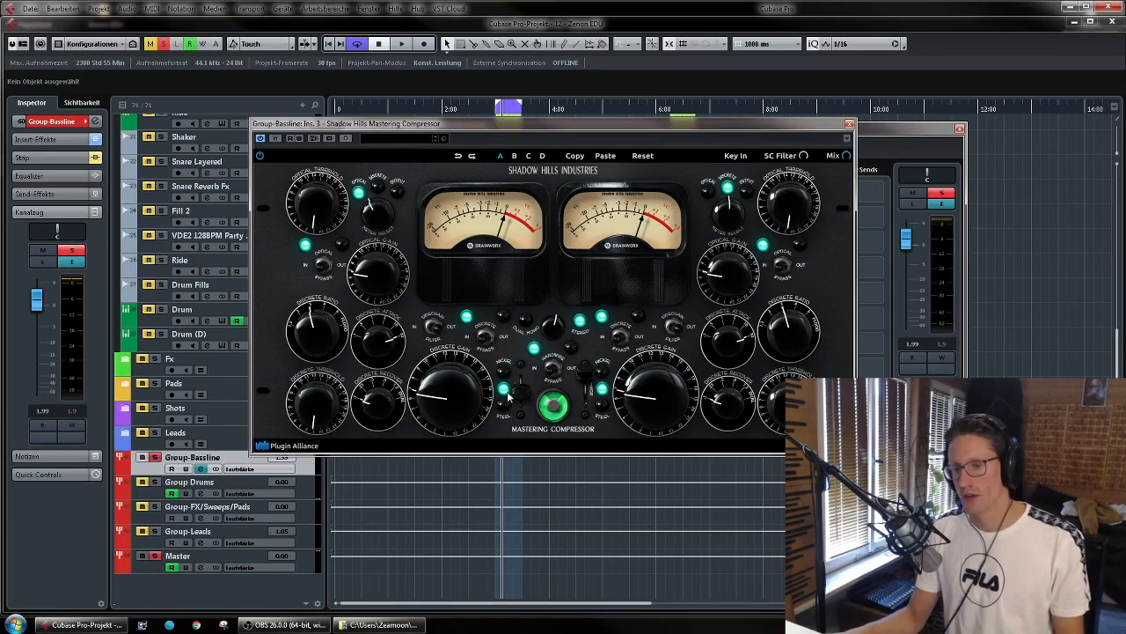
left_click(521, 401)
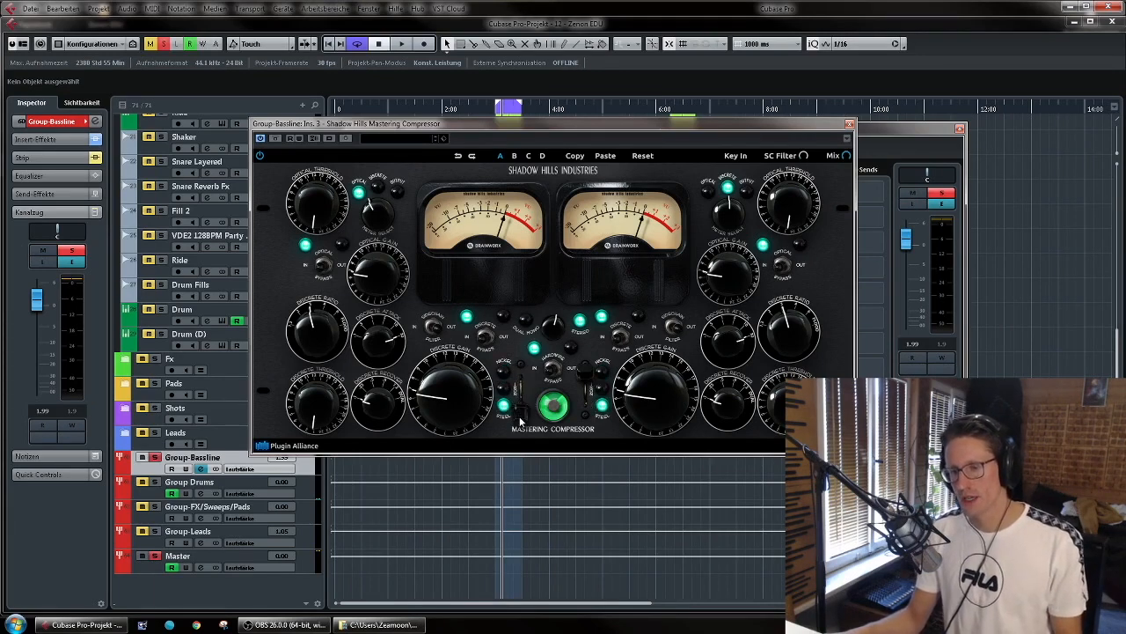
left_click(849, 124)
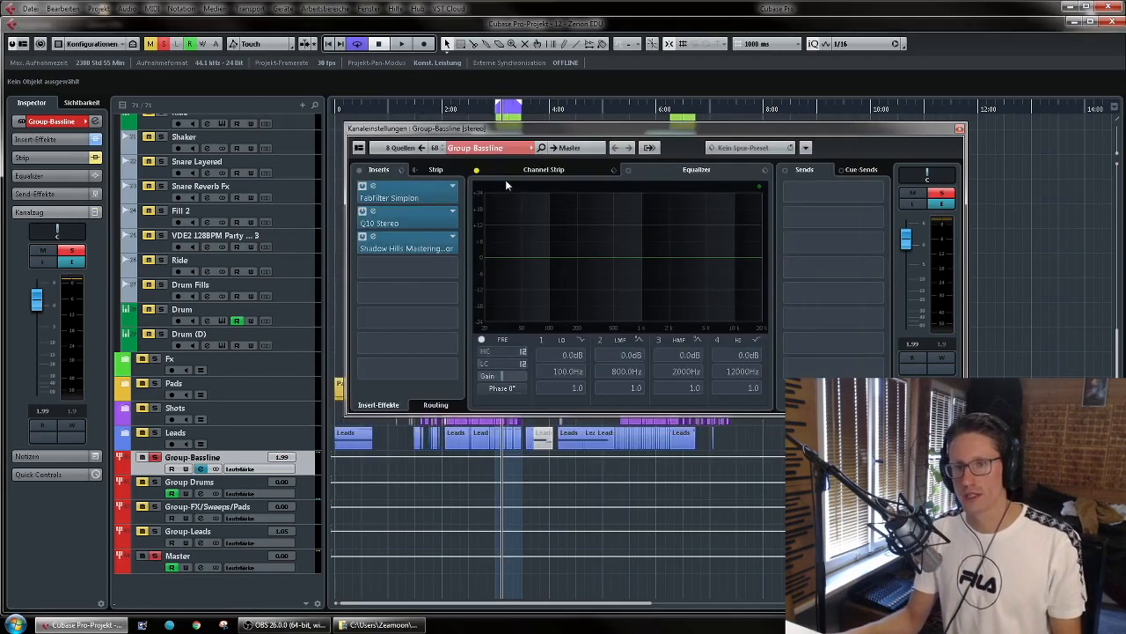
Step: Replace the Shadow Hills Mastering Compressor with ULTRAMARINE4, view its controls, and close its window
left_click(411, 249)
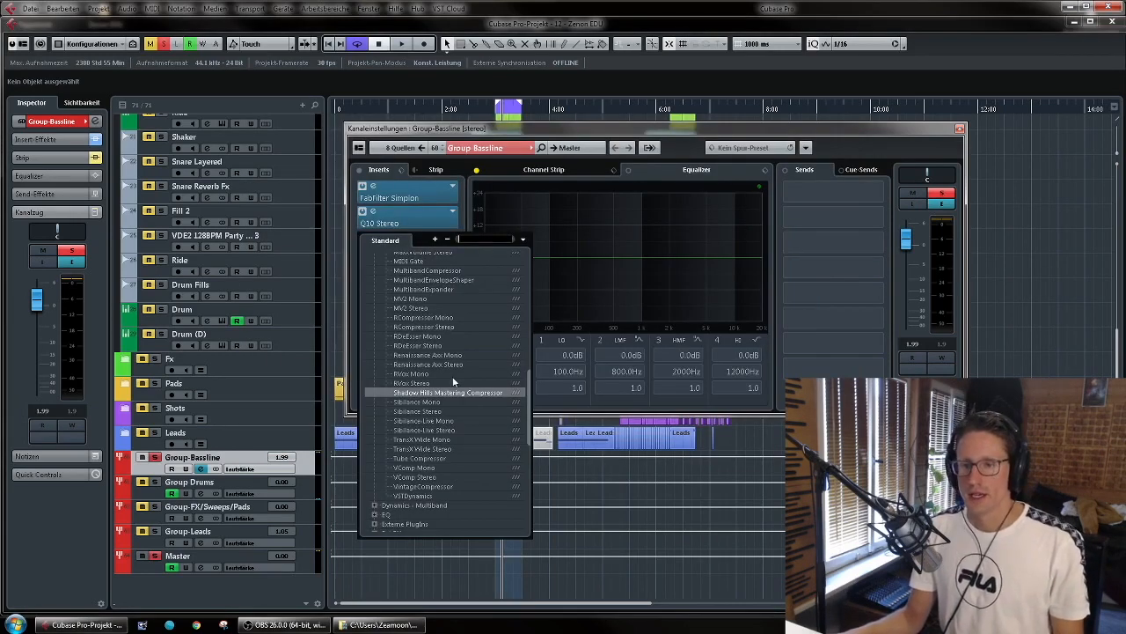
scroll(454, 381, "down", 4)
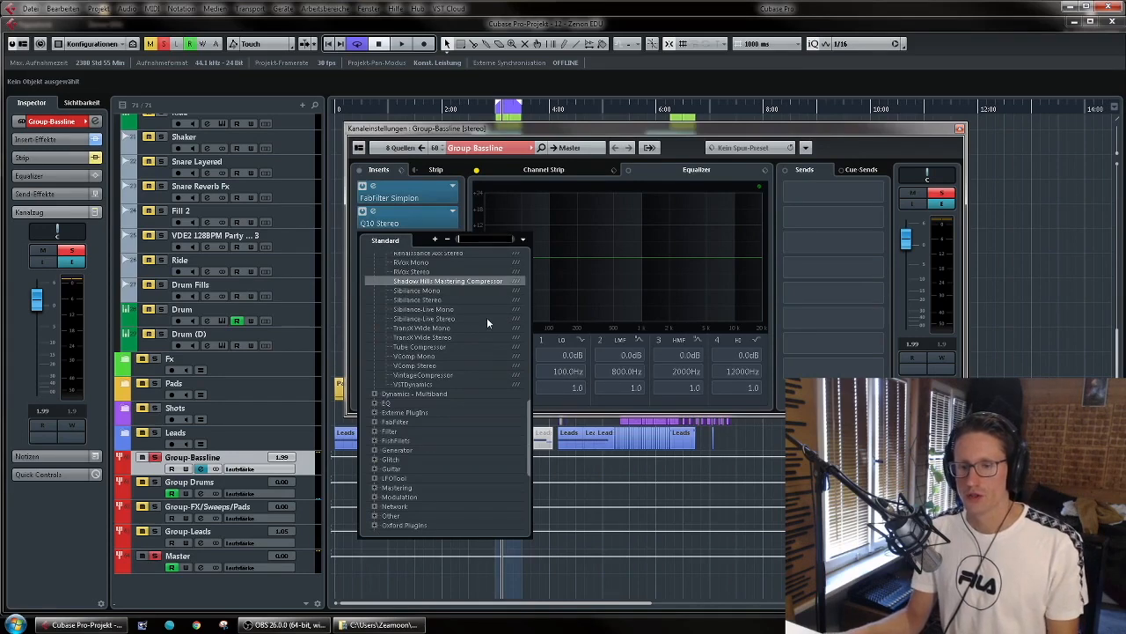
type("ult")
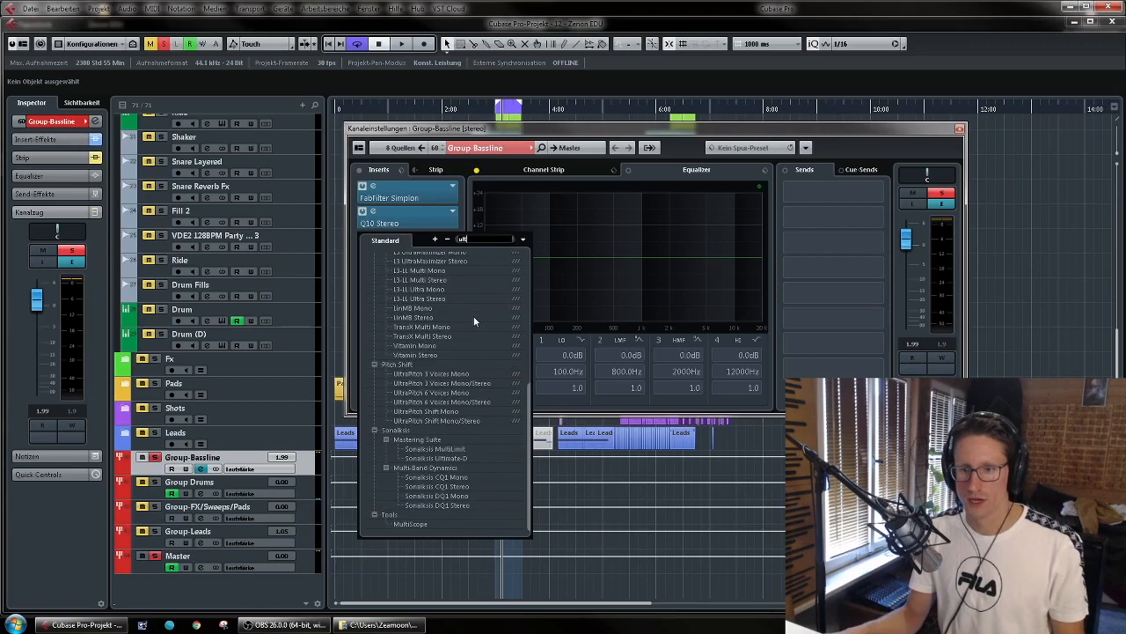
key("Escape")
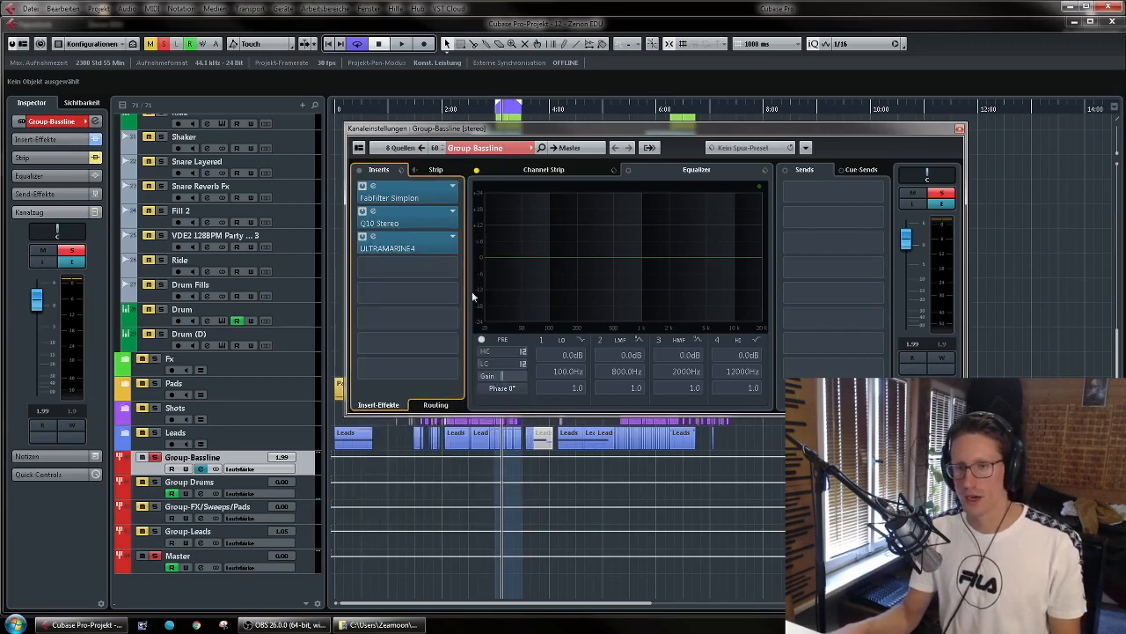
left_click(373, 237)
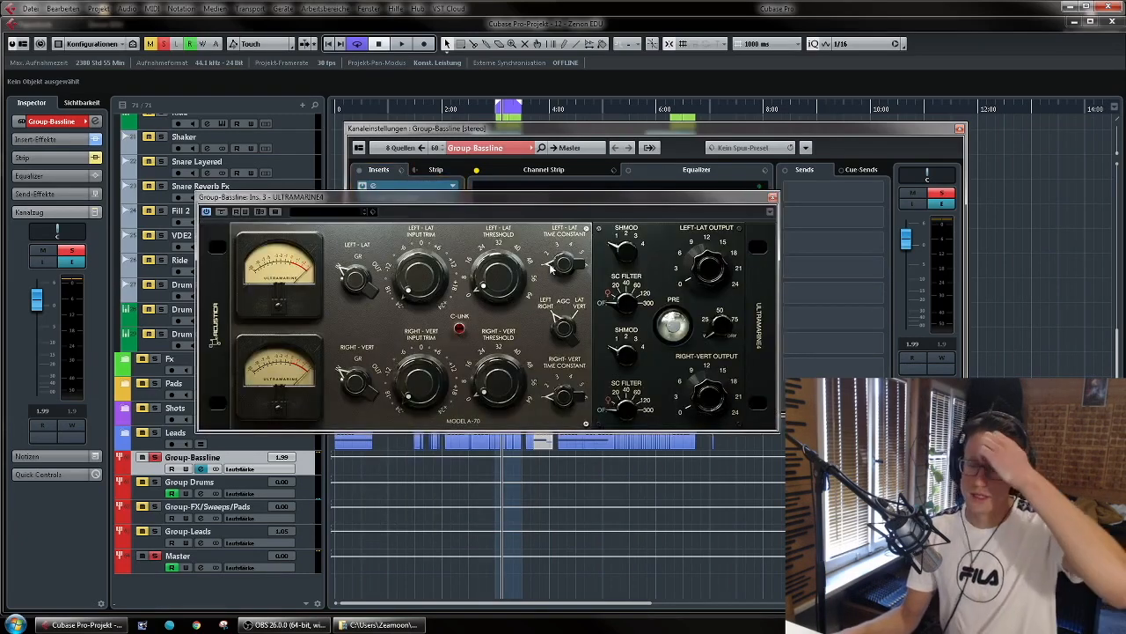
left_click_drag(580, 204, 604, 190)
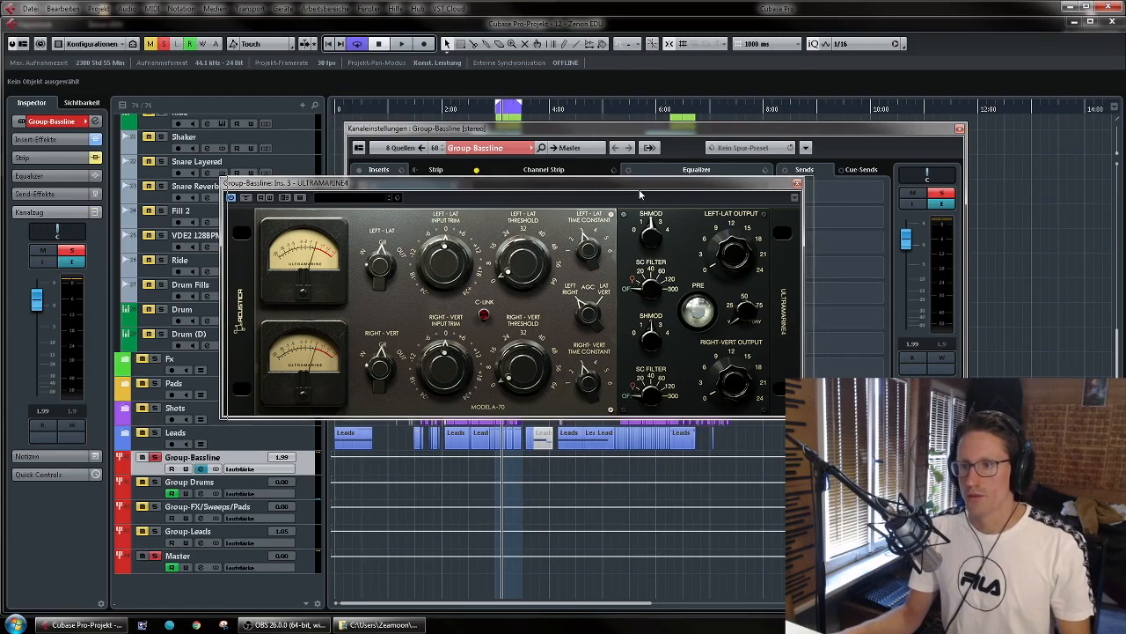
left_click_drag(631, 194, 639, 193)
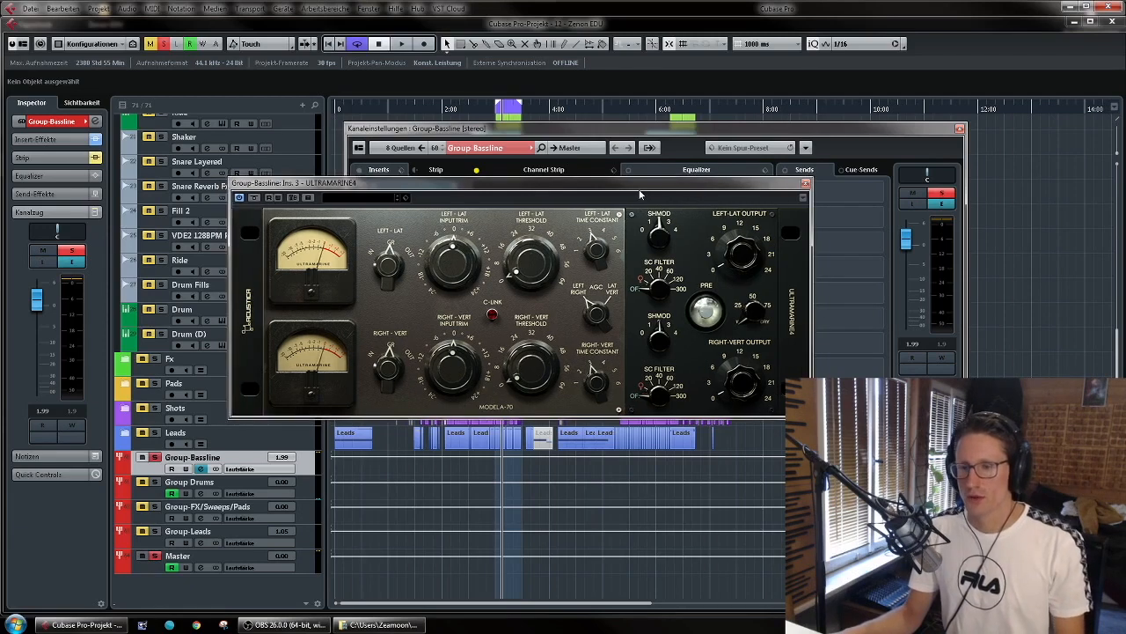
left_click(804, 186)
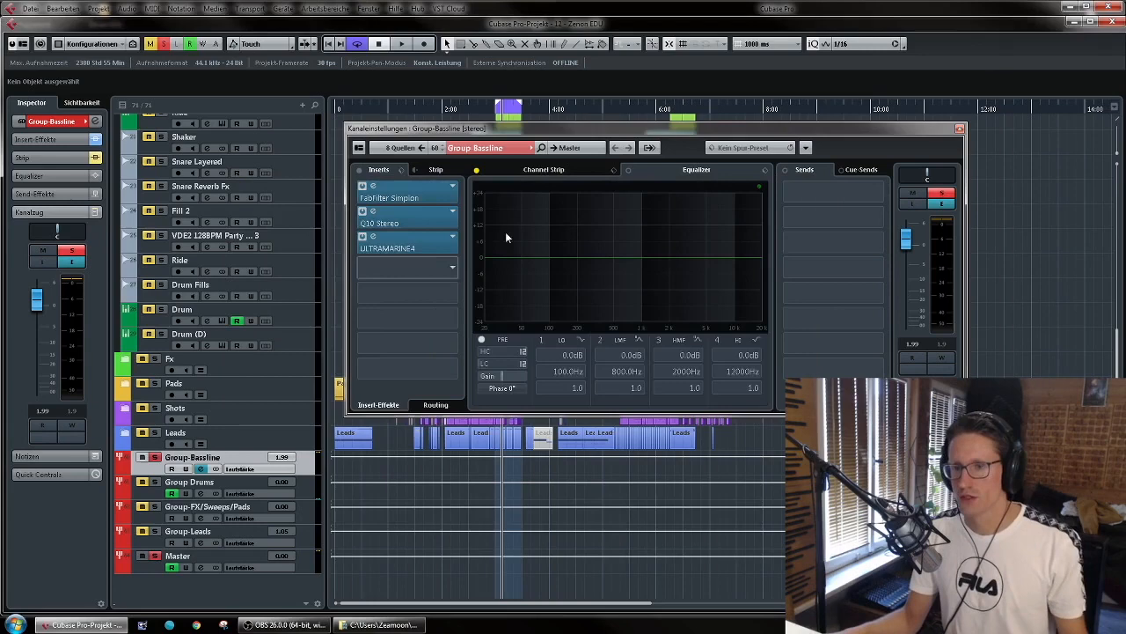
Step: Replace ULTRAMARINE4 in the third insert slot with the stock Compressor, open it, and place its window beside the channel settings
left_click(450, 237)
type("com")
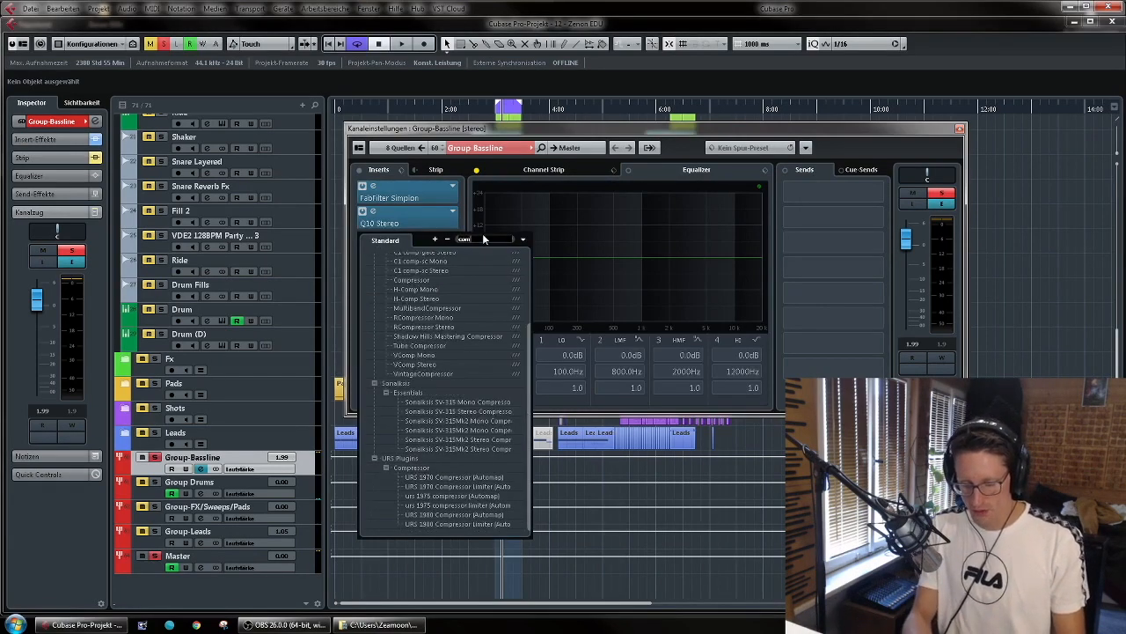
type("p")
left_click(447, 281)
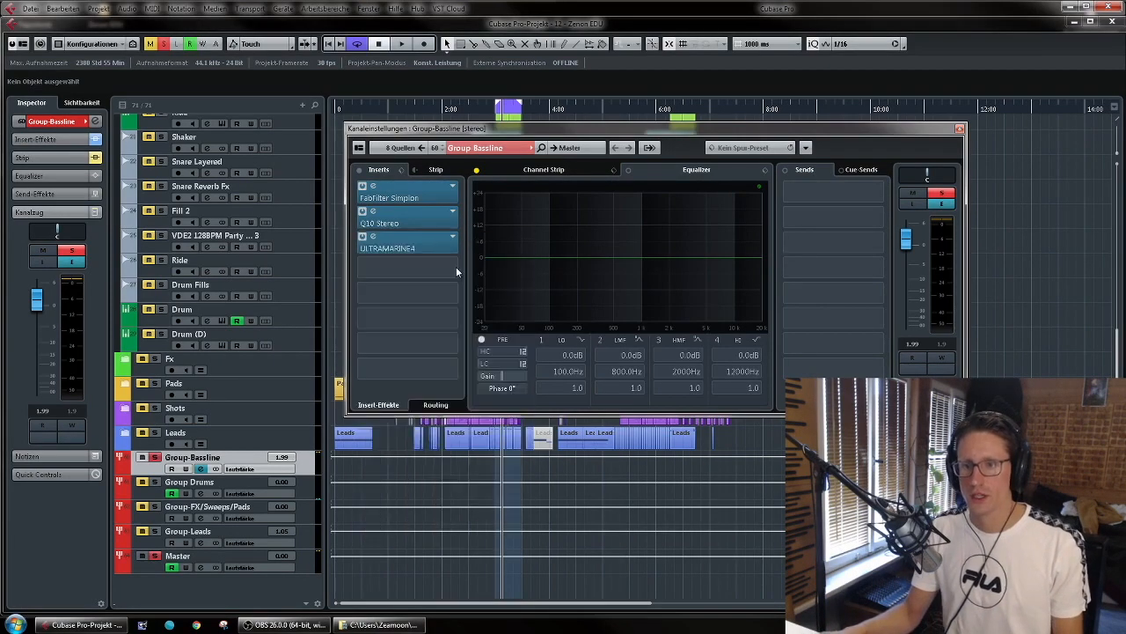
double_click(375, 240)
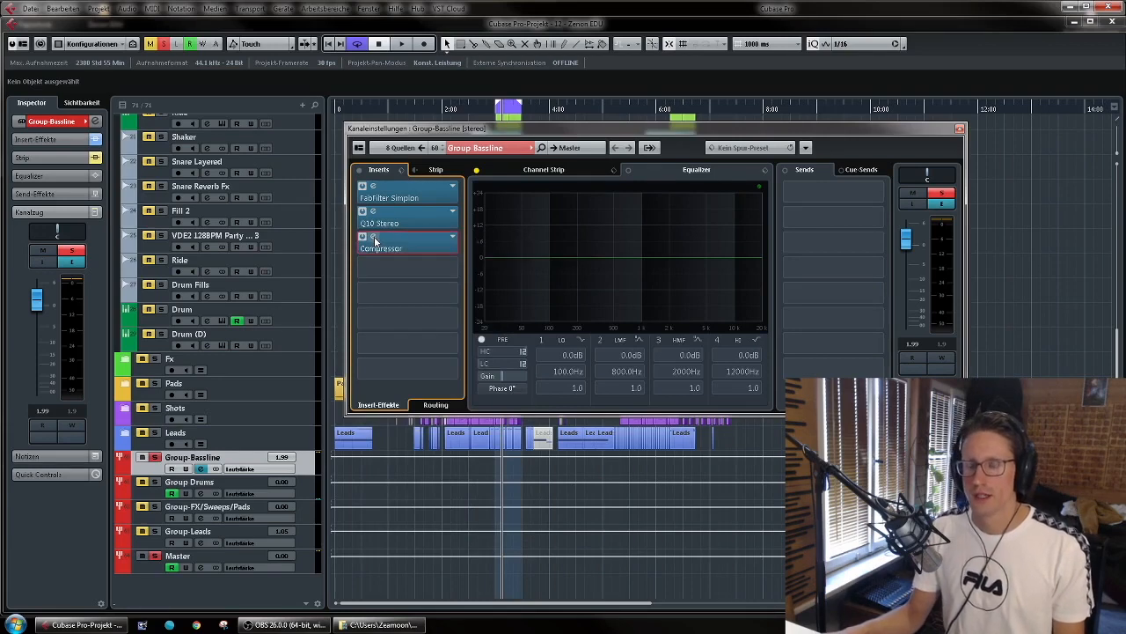
left_click(894, 130)
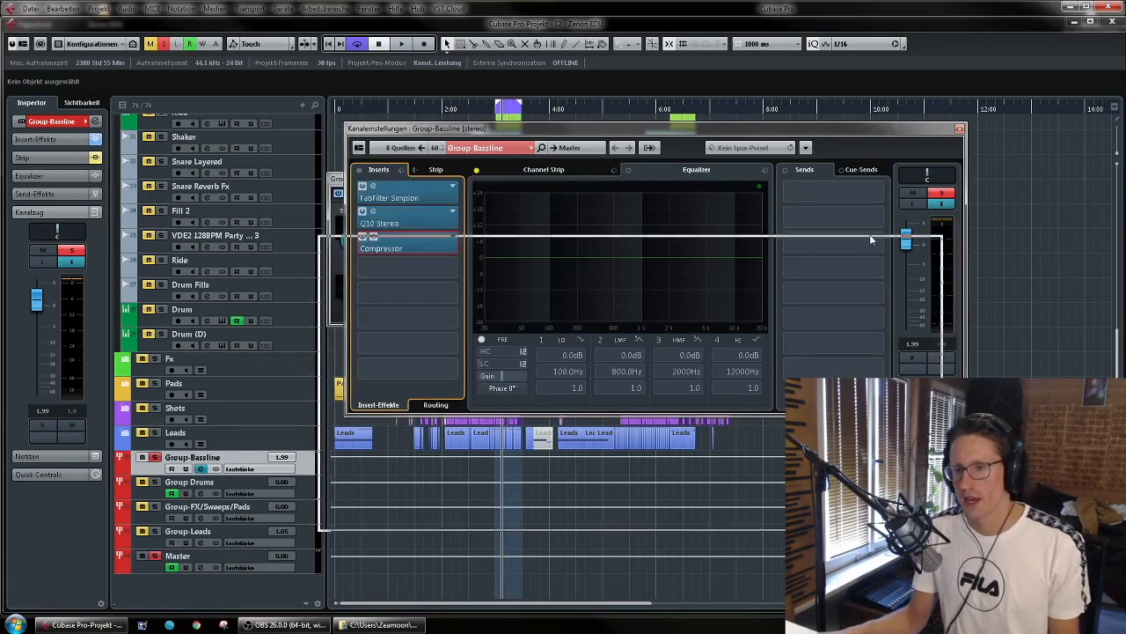
left_click_drag(894, 129, 861, 268)
left_click(552, 183)
left_click_drag(635, 310, 500, 299)
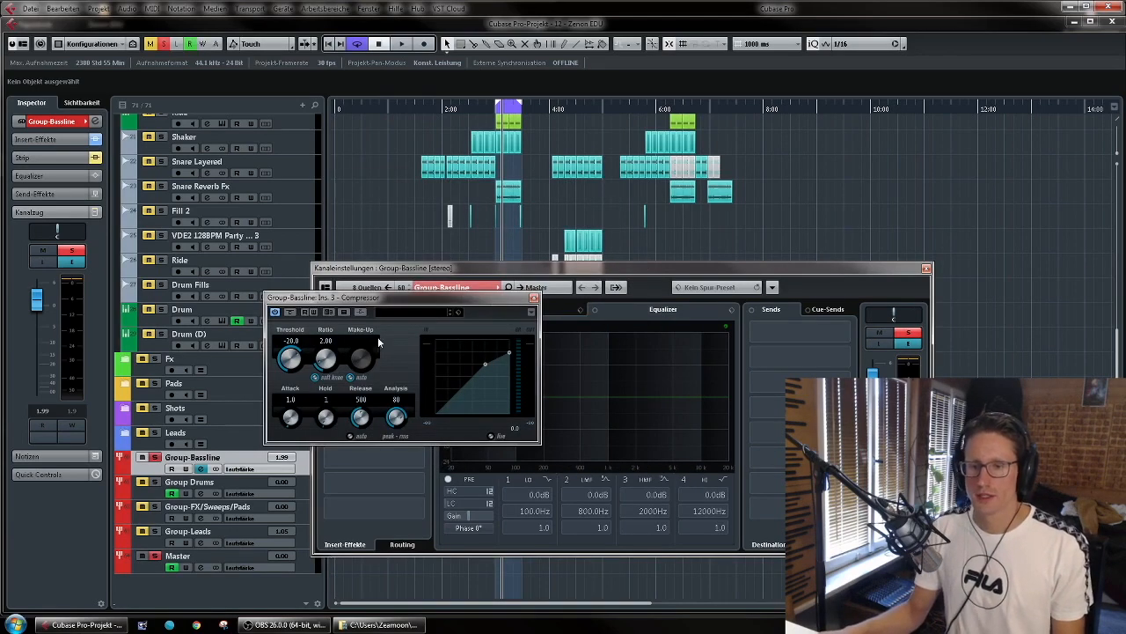
Step: Turn off the compressor's auto make-up and, during playback, set ratio 4.39, release 272, attack 25.2 and analysis 100
left_click(351, 379)
key("space")
mouse_move(336, 364)
left_mouse_down()
mouse_move(350, 388)
mouse_move(357, 365)
left_mouse_up()
left_click_drag(360, 417, 385, 445)
left_click_drag(291, 417, 313, 437)
left_click_drag(396, 418, 415, 405)
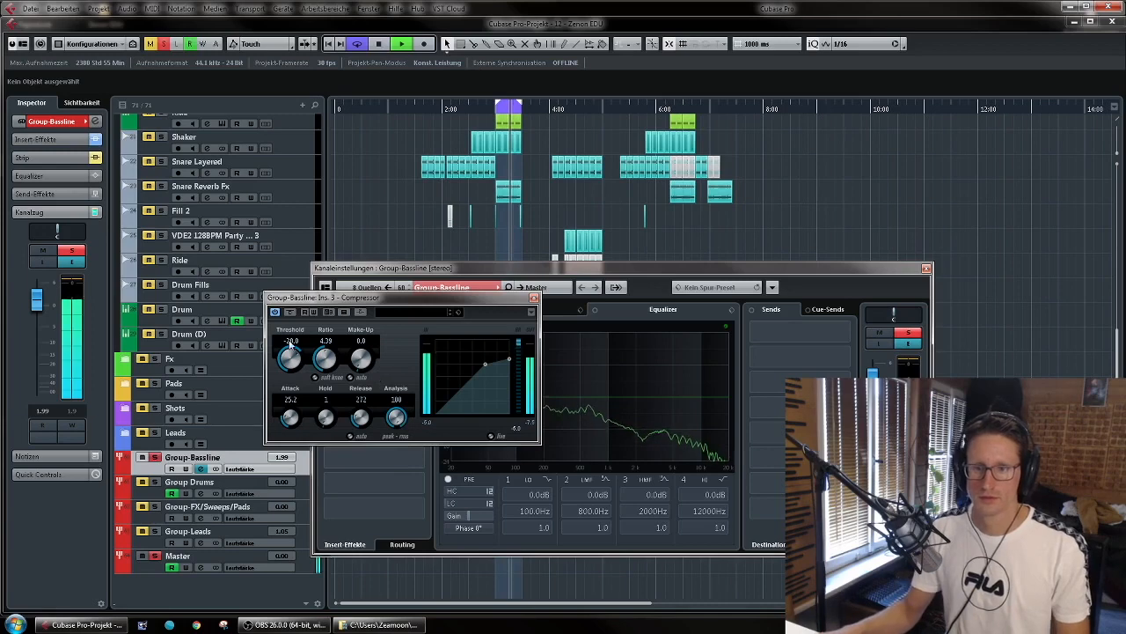
Step: Set the compressor's threshold to -21.9, ratio to 1.44 and make-up gain to 1.1 while the bassline plays
left_click_drag(294, 363, 315, 308)
key("space")
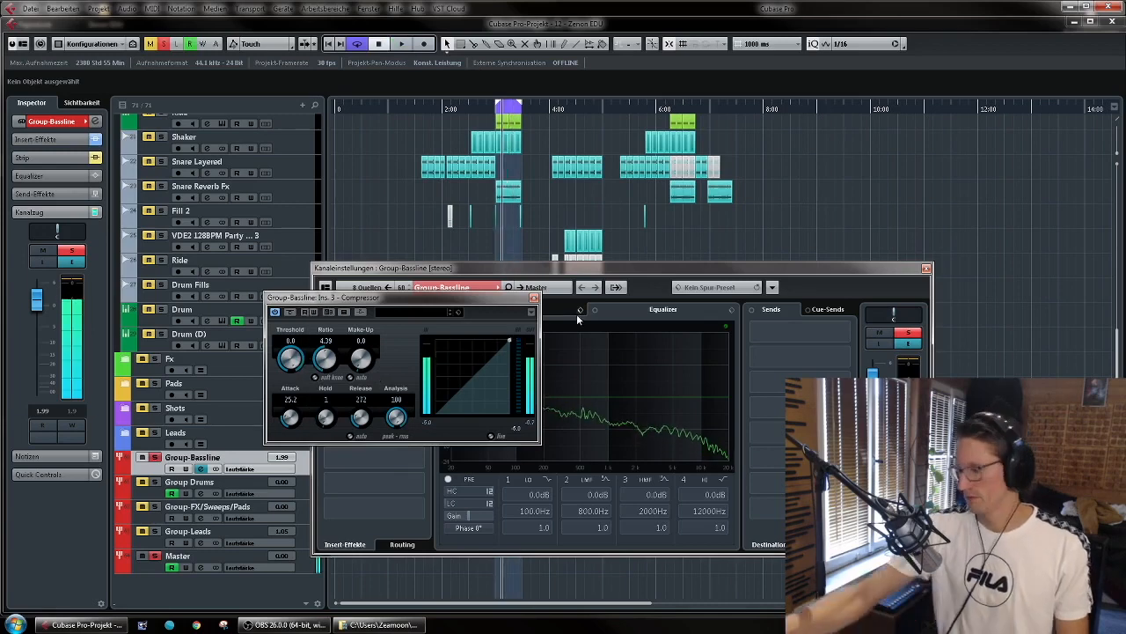
key("space")
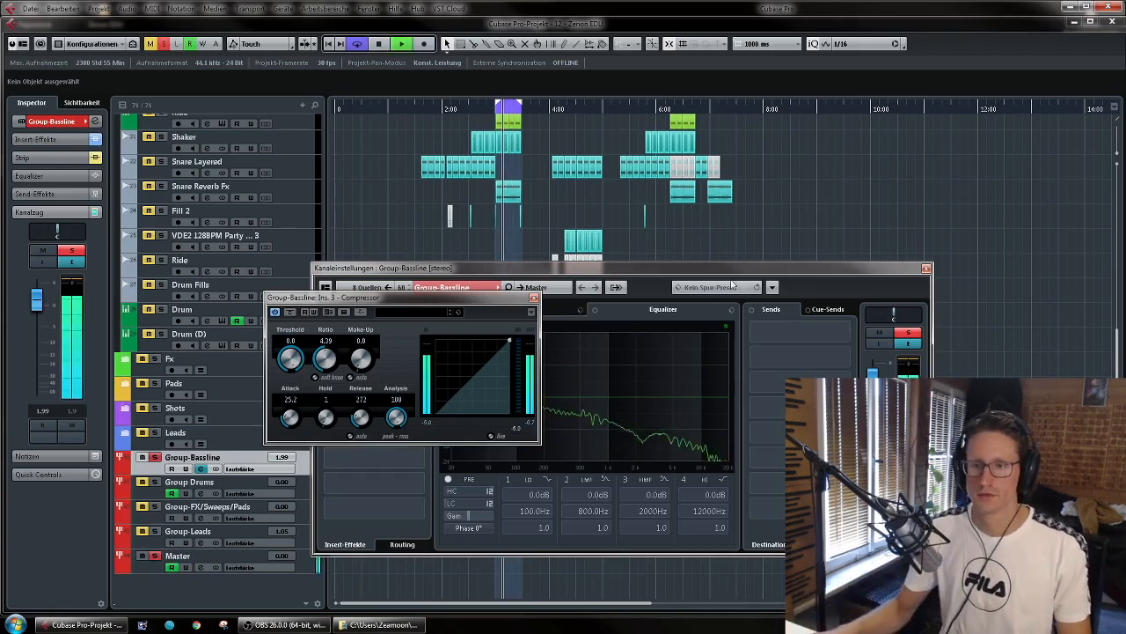
left_click_drag(291, 358, 314, 350)
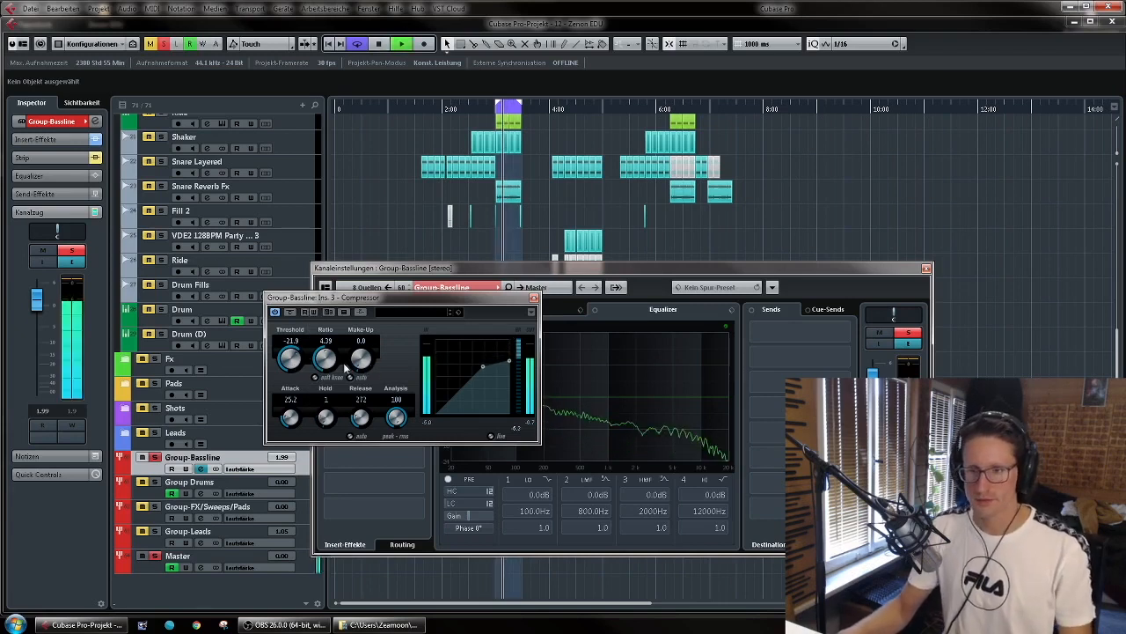
left_click_drag(331, 366, 364, 399)
left_click_drag(301, 355, 384, 403)
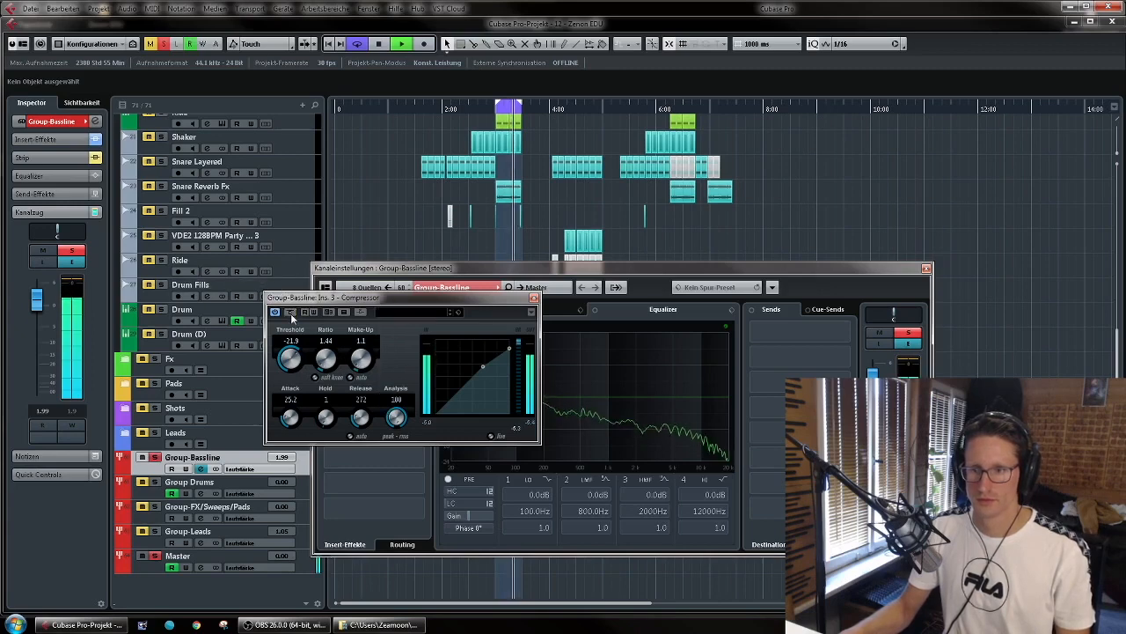
Step: Compare the bassline with the compressor bypassed and active, leave it active, and stop playback
left_click(533, 297)
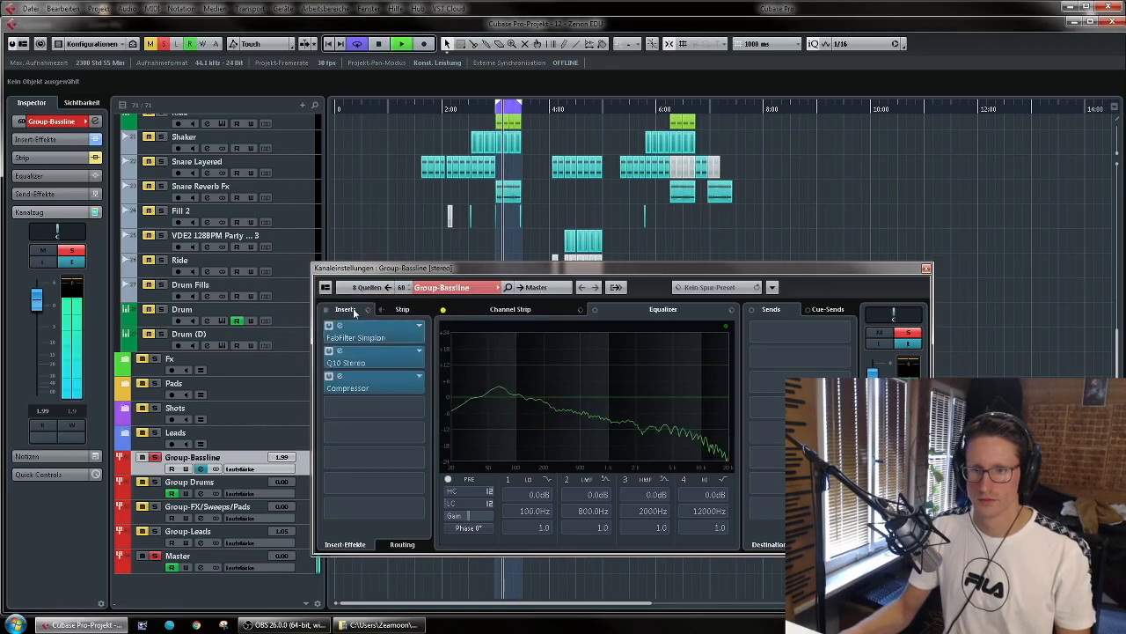
left_click(329, 378)
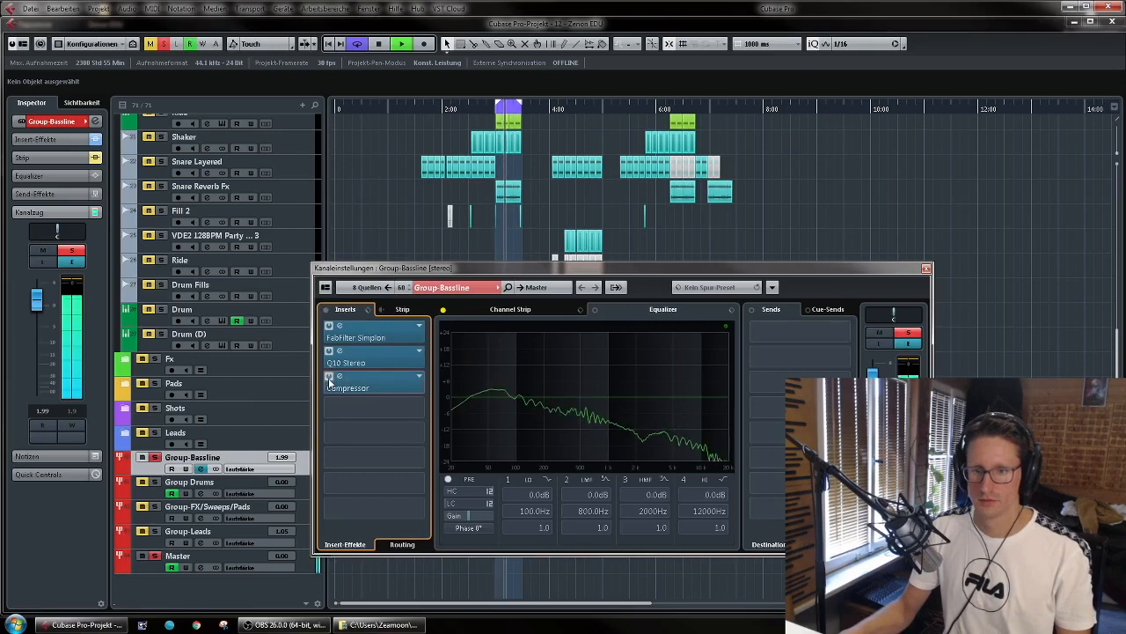
left_click(339, 377)
left_click(290, 313)
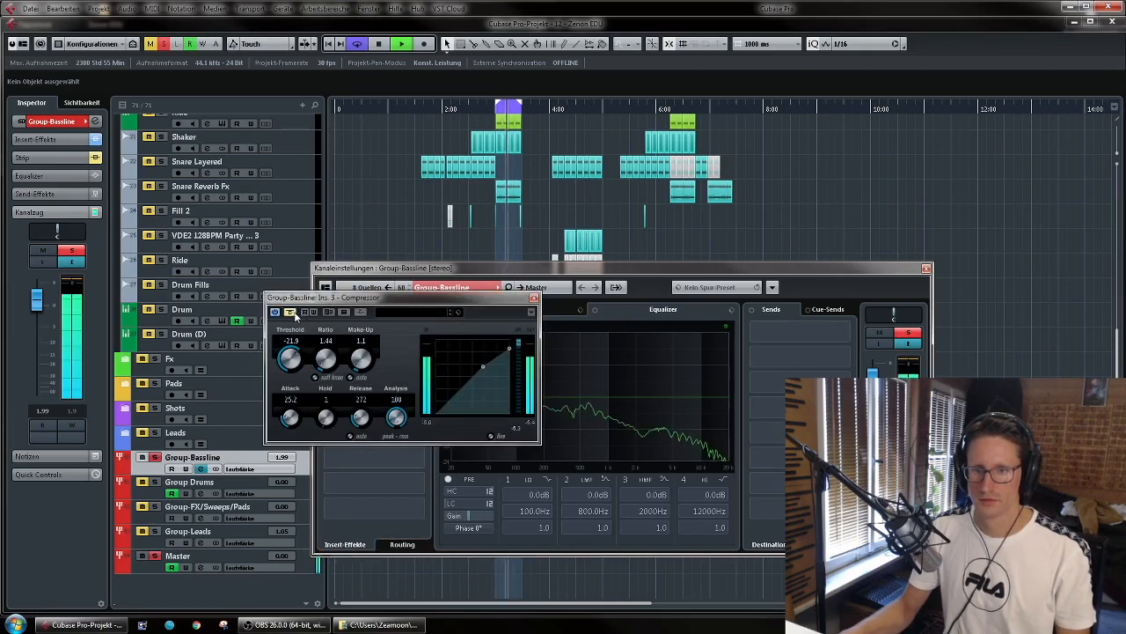
left_click(291, 312)
key("space")
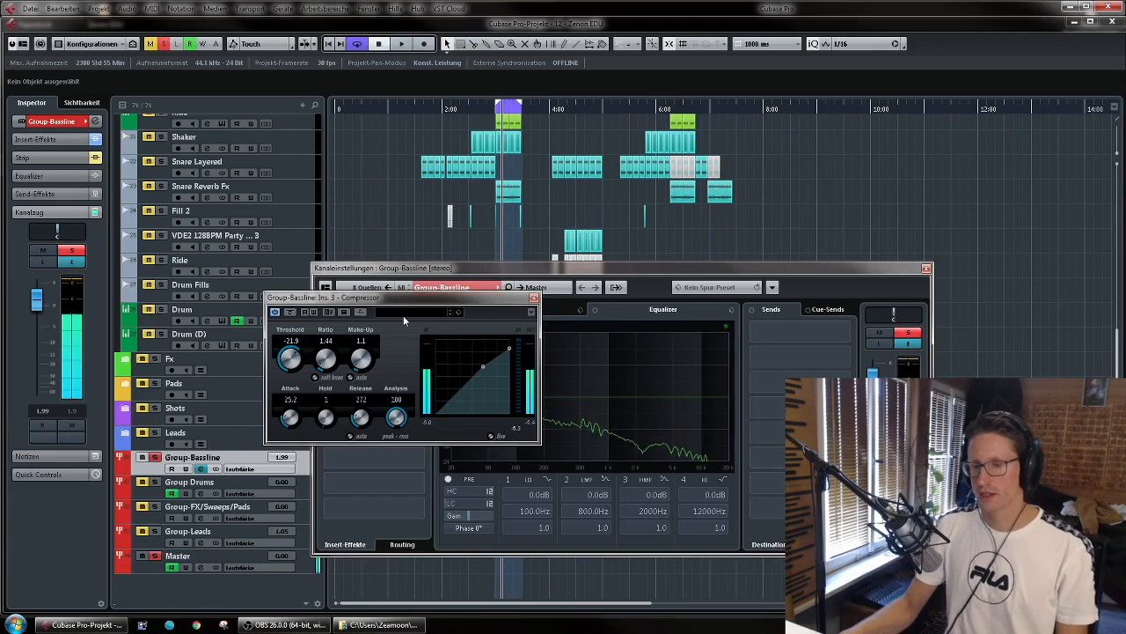
Step: Play the bassline, close the compressor window, and compare the sound with all inserts bypassed and active
left_click_drag(457, 298, 462, 281)
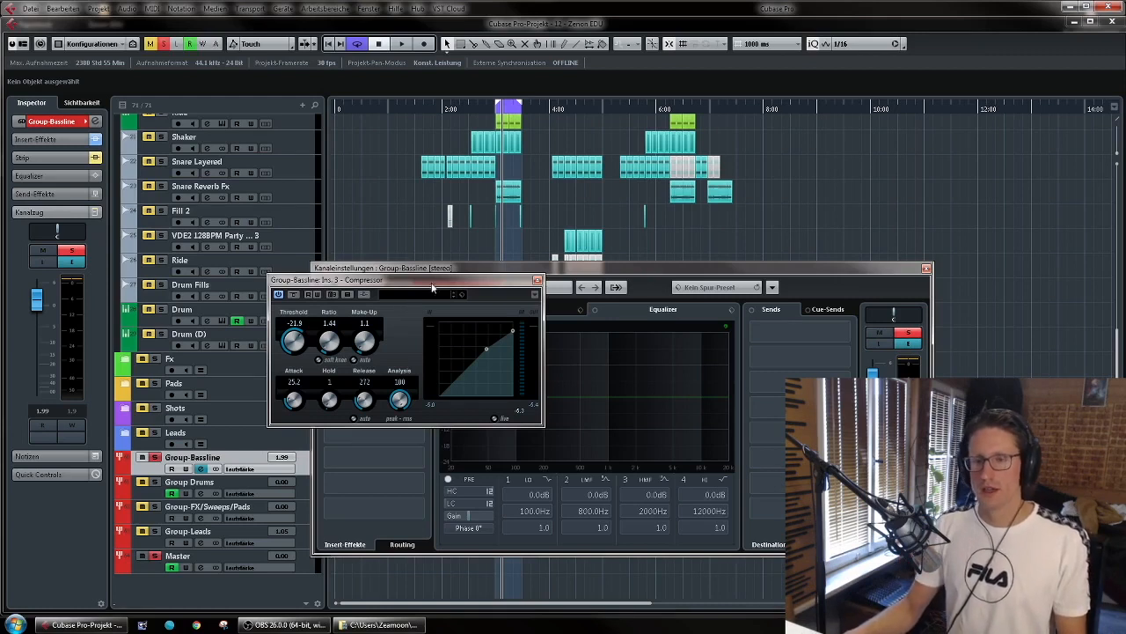
left_click_drag(441, 284, 445, 307)
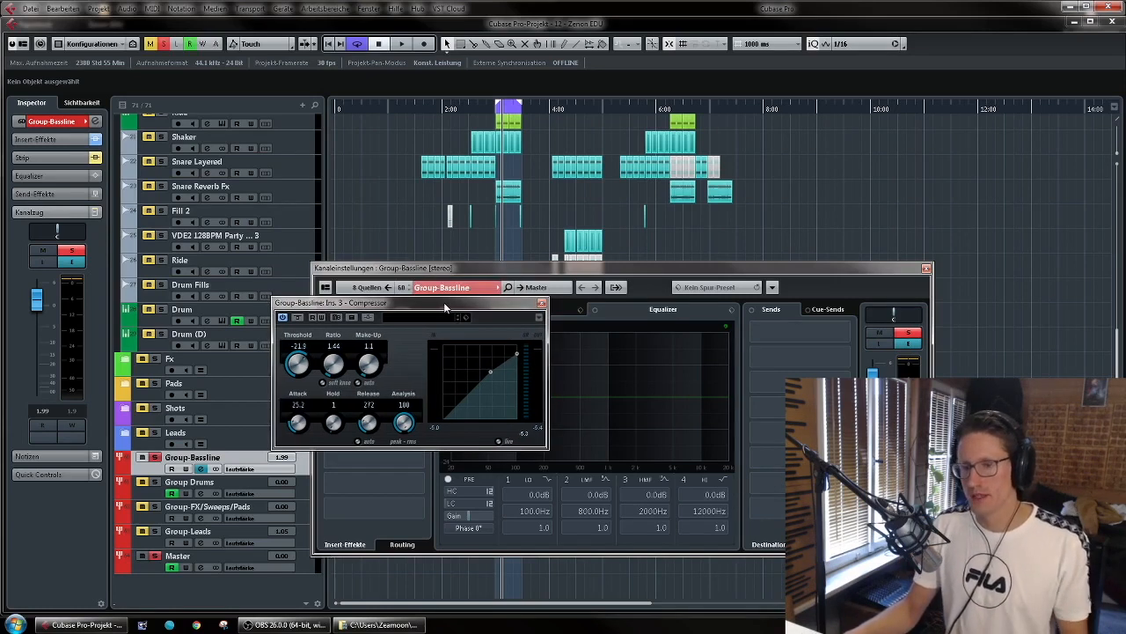
key("space")
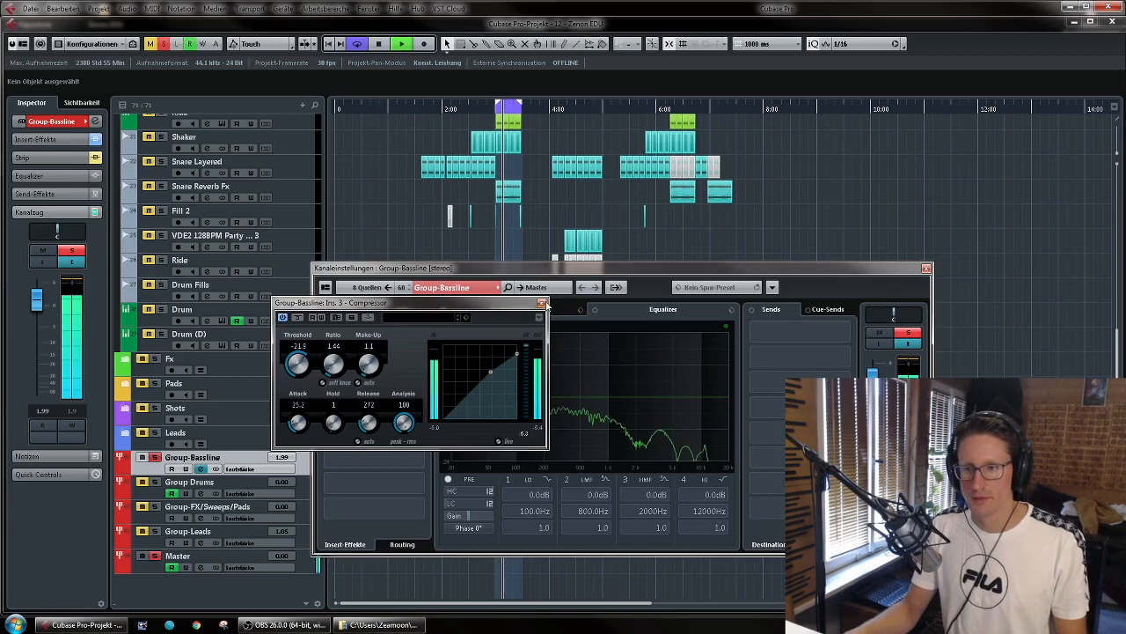
left_click(541, 303)
left_click(325, 310)
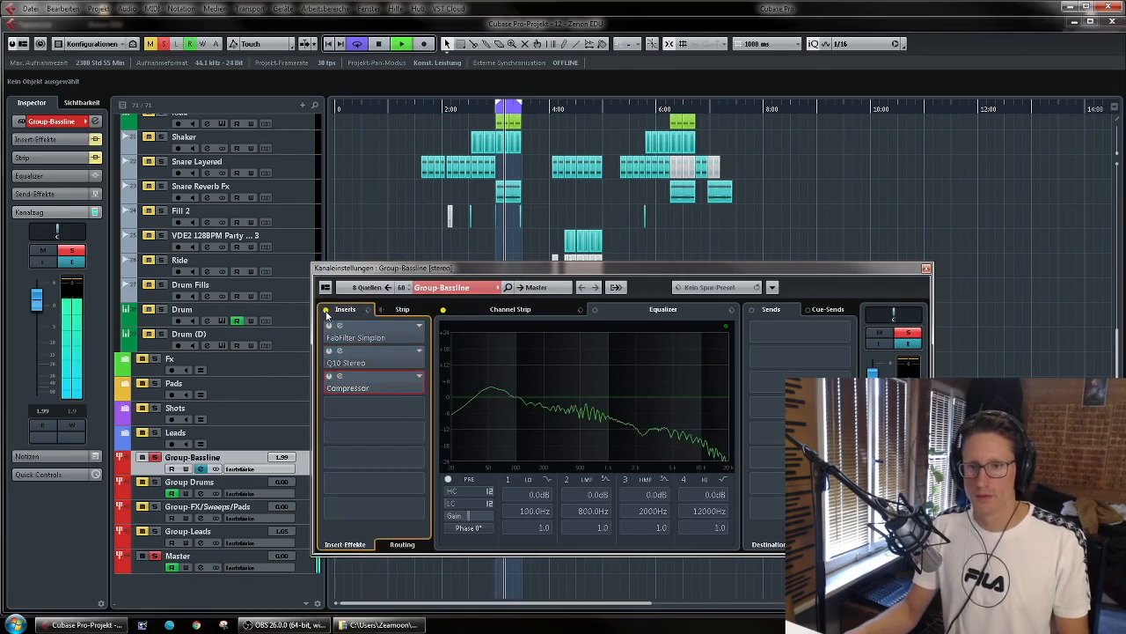
left_click(326, 310)
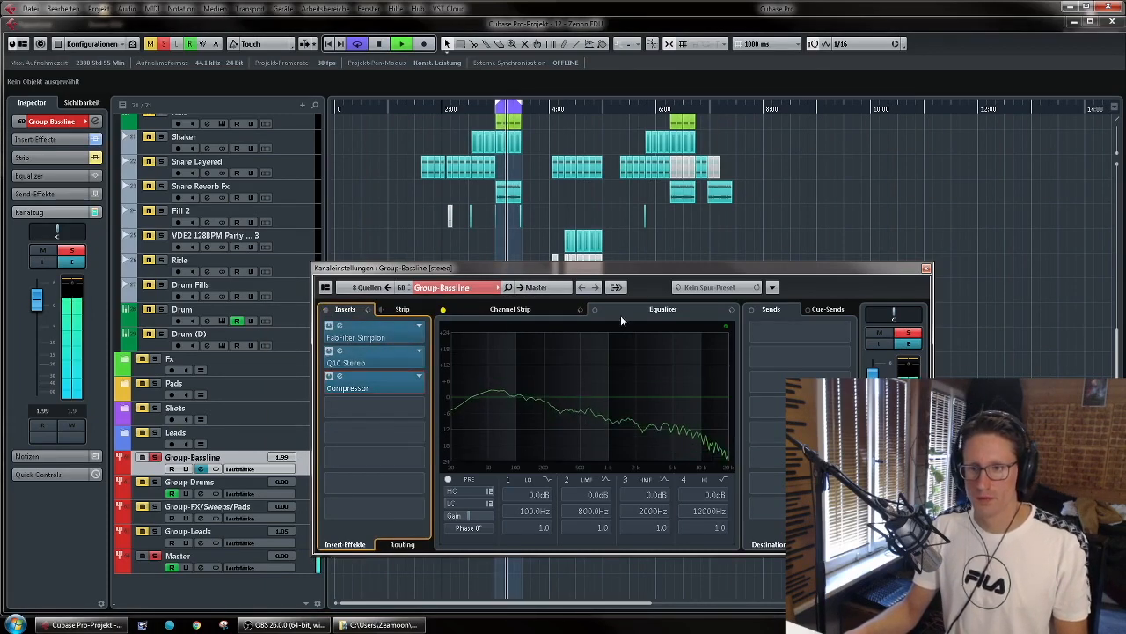
Step: Load ULTRAMARINE4EQA27 into the fourth insert slot of the bassline group
left_click_drag(572, 270, 542, 244)
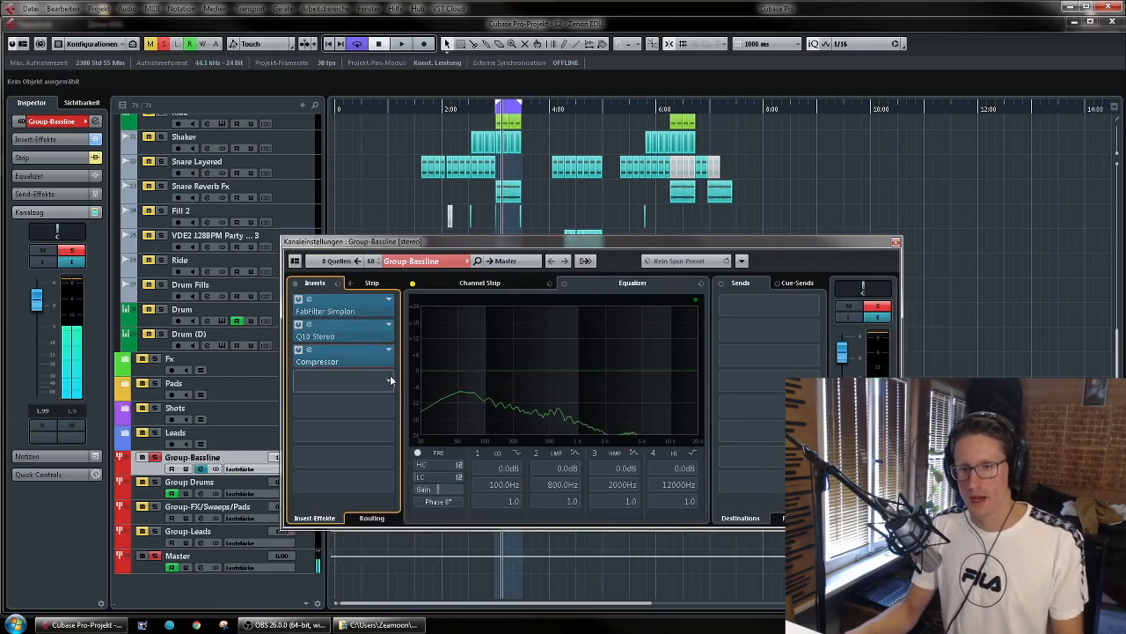
left_click(389, 375)
type("ul")
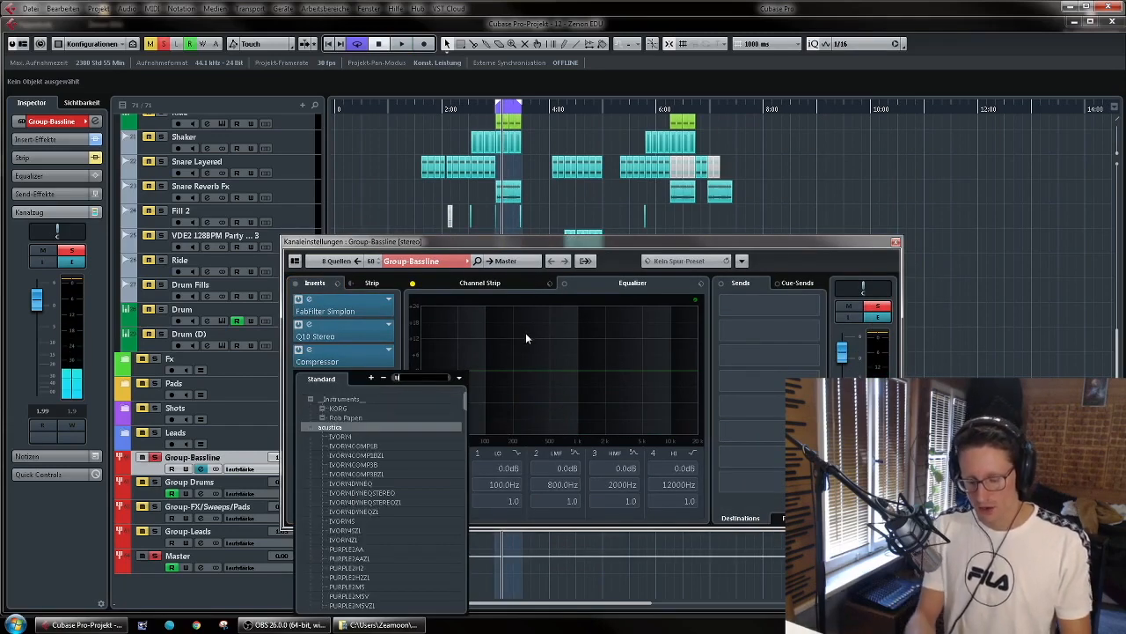
type("t")
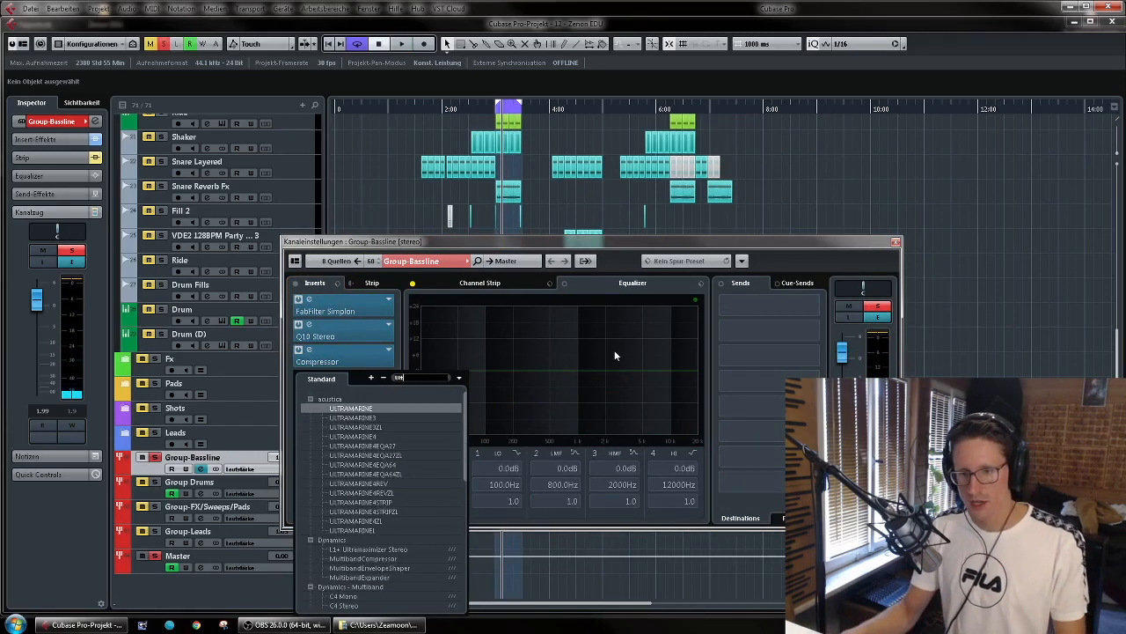
left_click(379, 447)
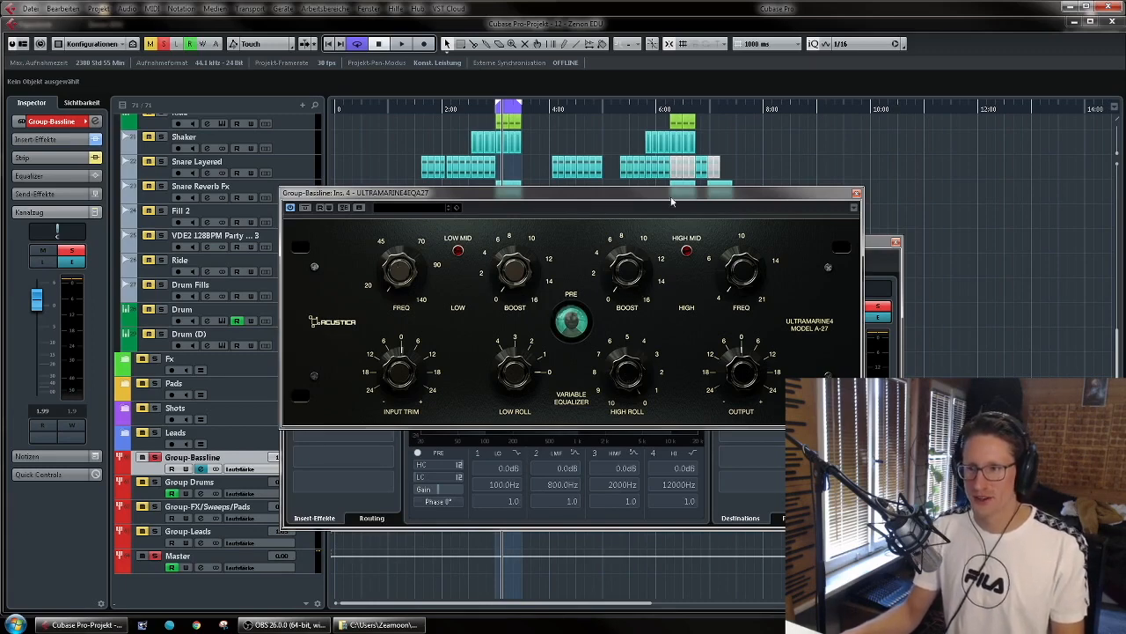
left_click_drag(581, 193, 463, 212)
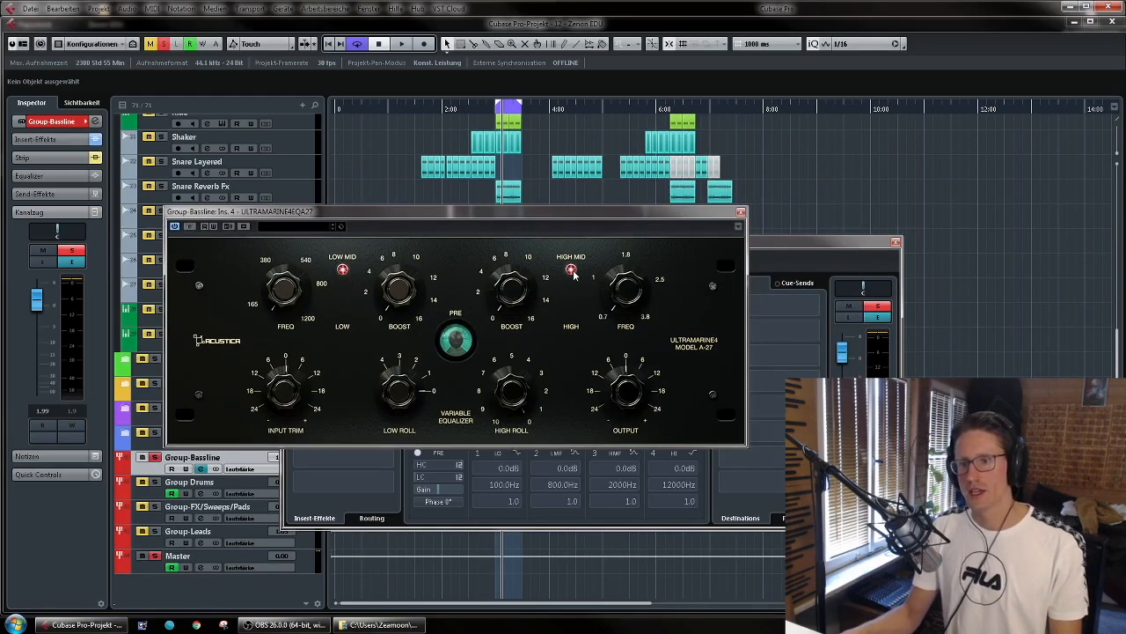
Step: Fine-tune the low band of ULTRAMARINE4EQA27 during playback, close it, and compare the bassline with all inserts bypassed and active
left_click_drag(455, 215, 566, 195)
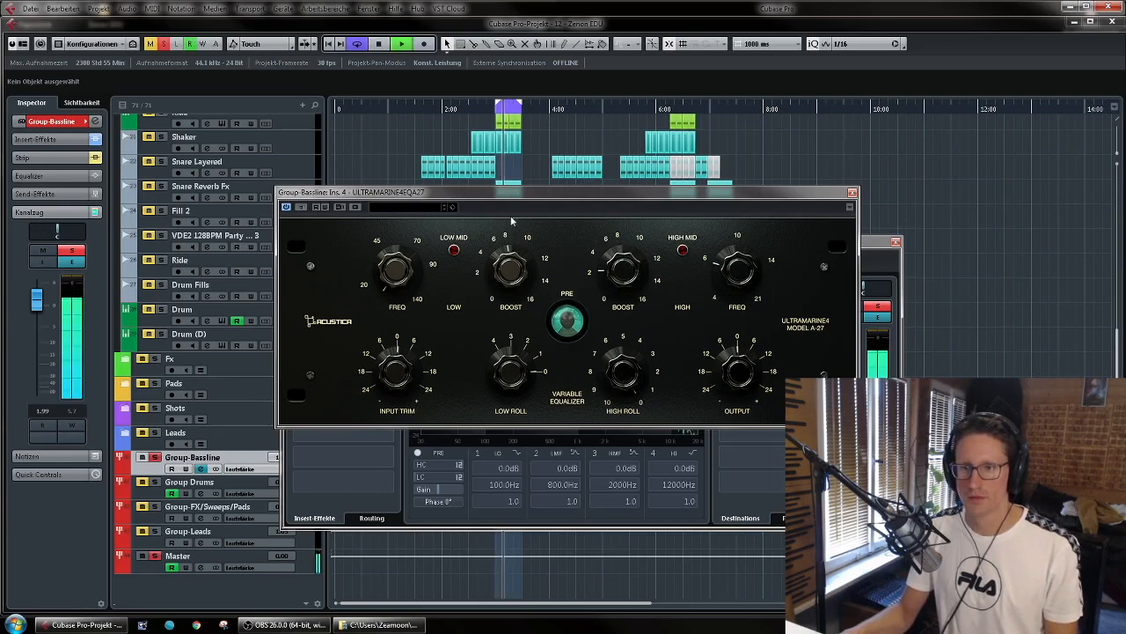
mouse_move(406, 283)
left_mouse_down()
mouse_move(407, 271)
mouse_move(403, 281)
left_mouse_up()
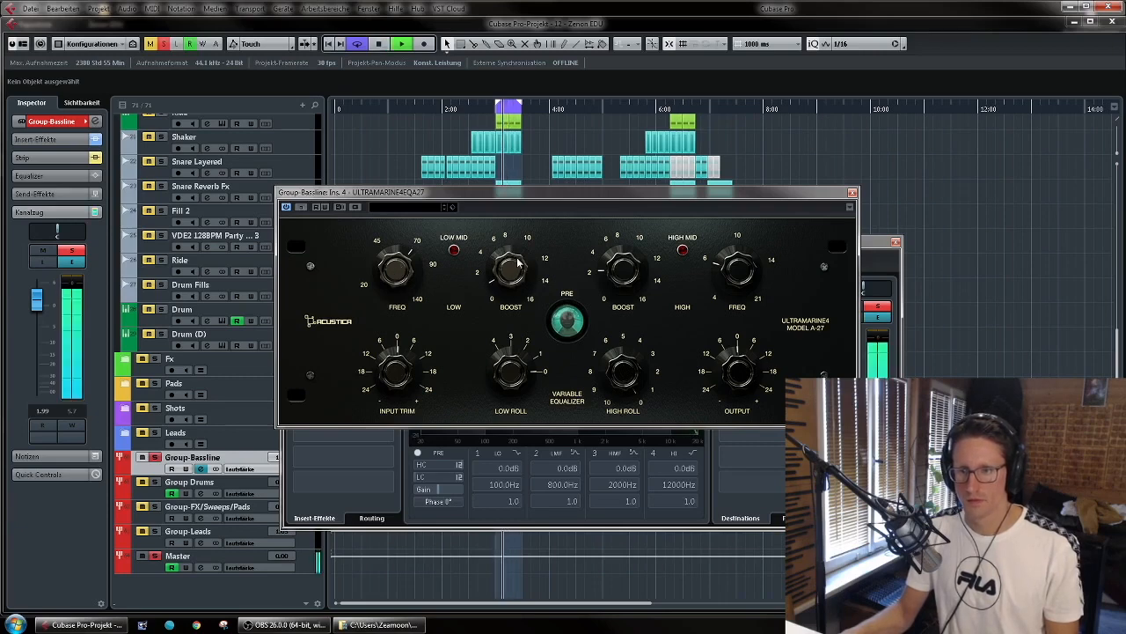
left_click(851, 192)
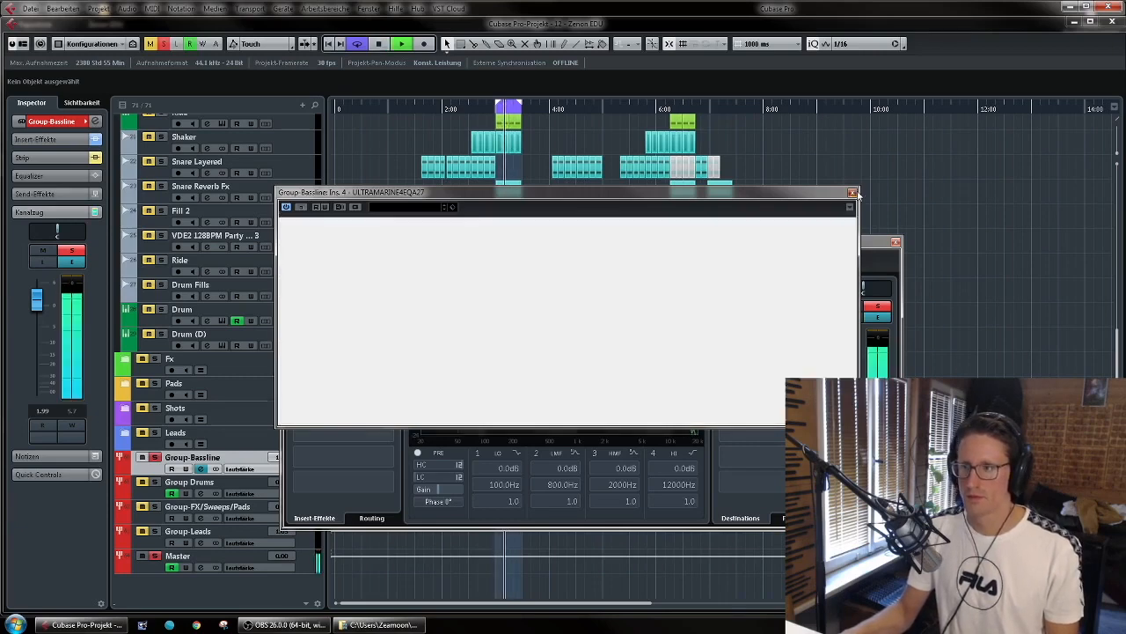
left_click(296, 285)
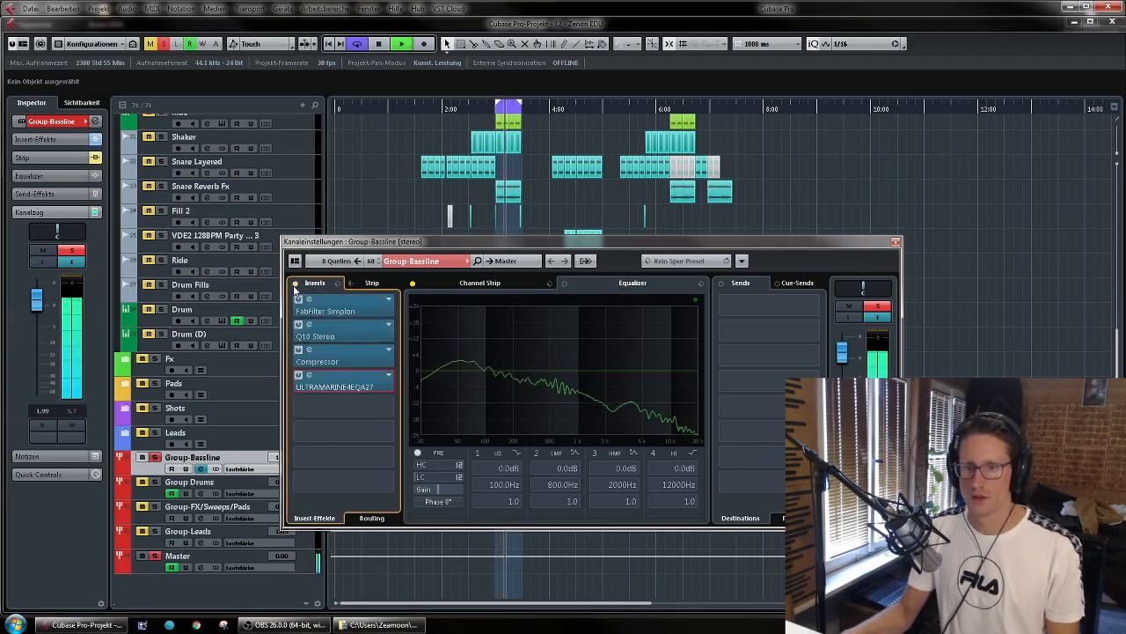
left_click(295, 284)
Step: Load Black Box Analog Design HG-2 into the fifth insert slot, view its controls, and close its window
left_click_drag(518, 246, 530, 220)
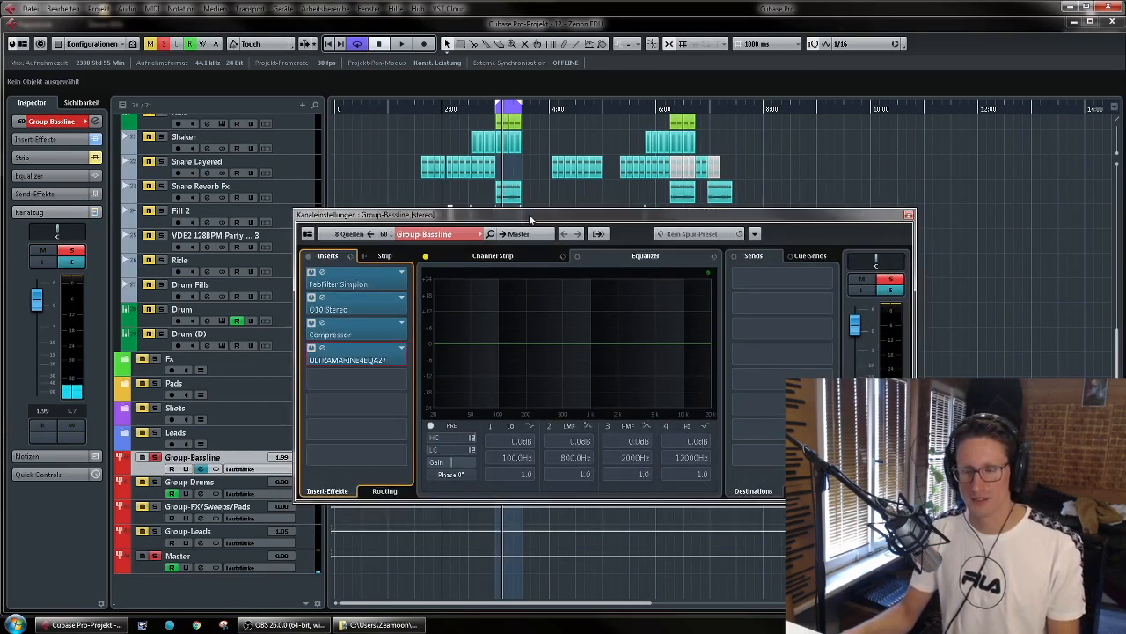
left_click(401, 382)
type("hg")
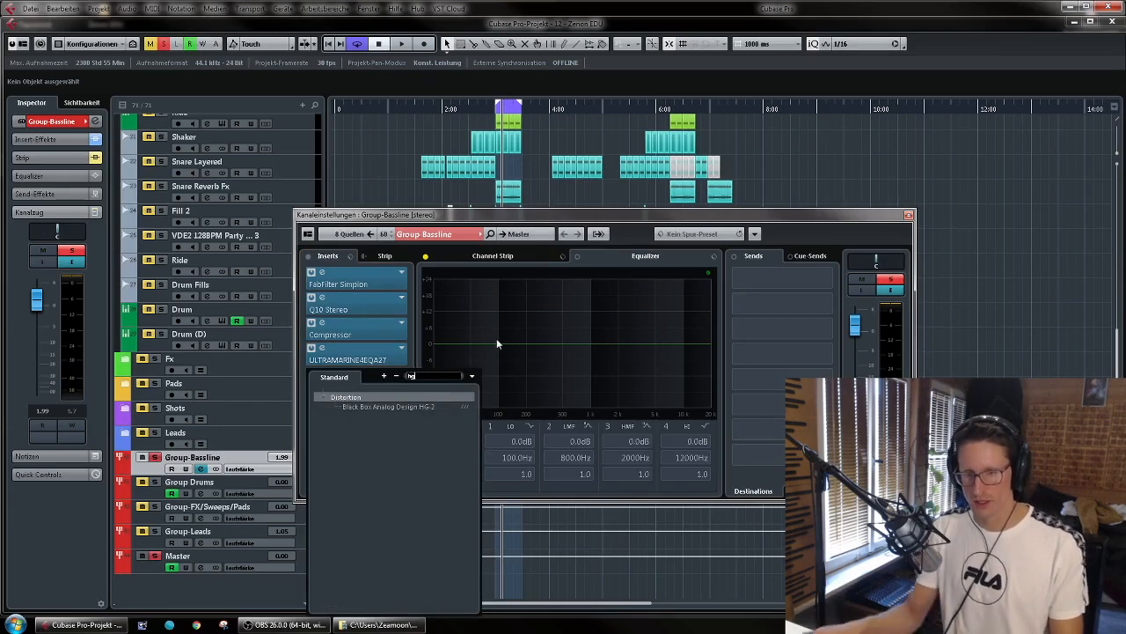
left_click(414, 406)
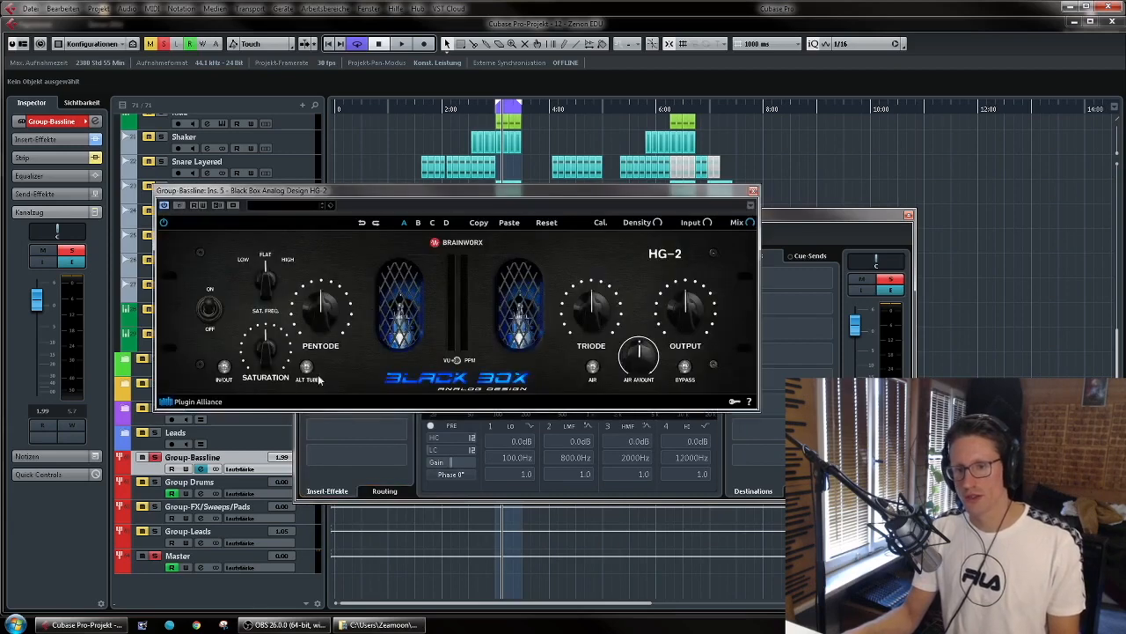
left_click(752, 191)
Step: Replace Black Box Analog Design HG-2 in the fifth insert slot with Vertigo VSM-3
left_click(403, 377)
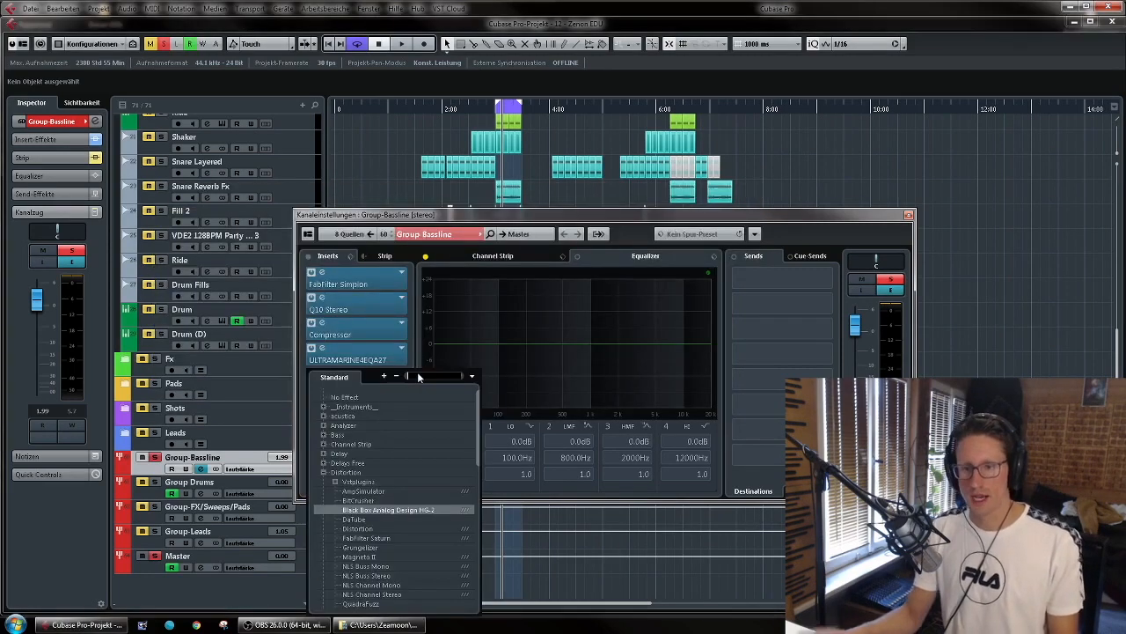
type("ver")
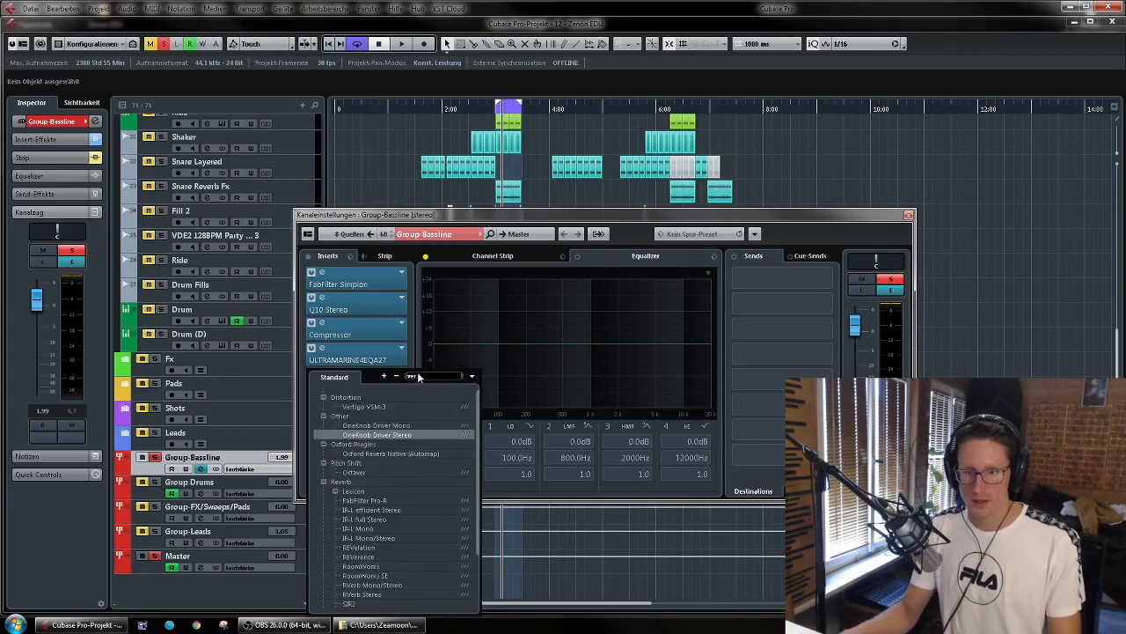
key("BackSpace")
key("BackSpace")
type("s")
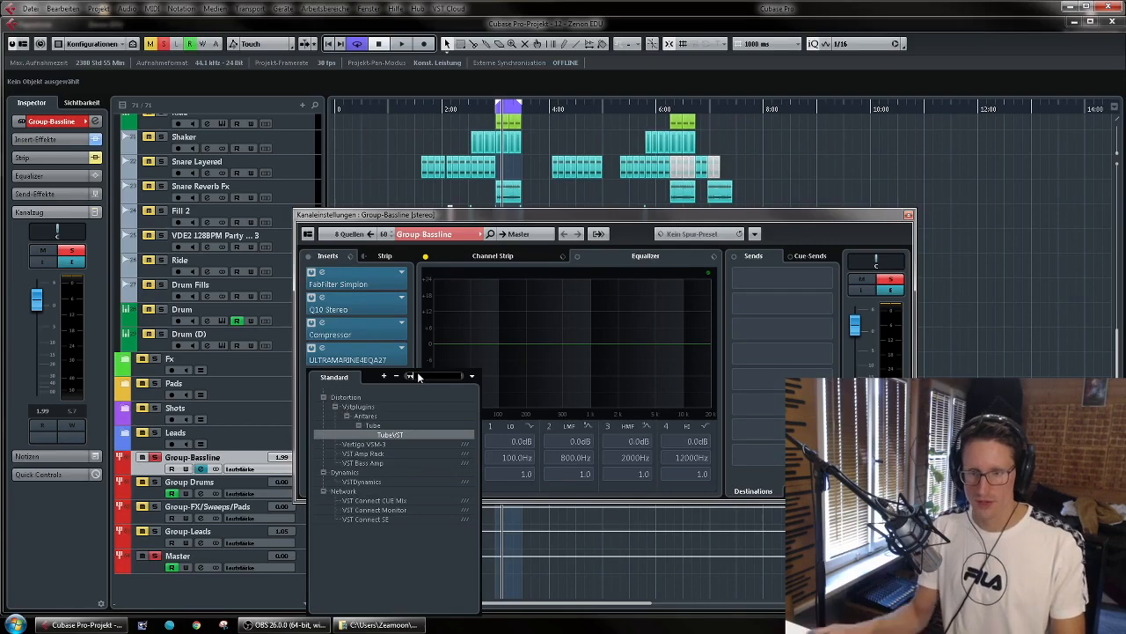
left_click(387, 444)
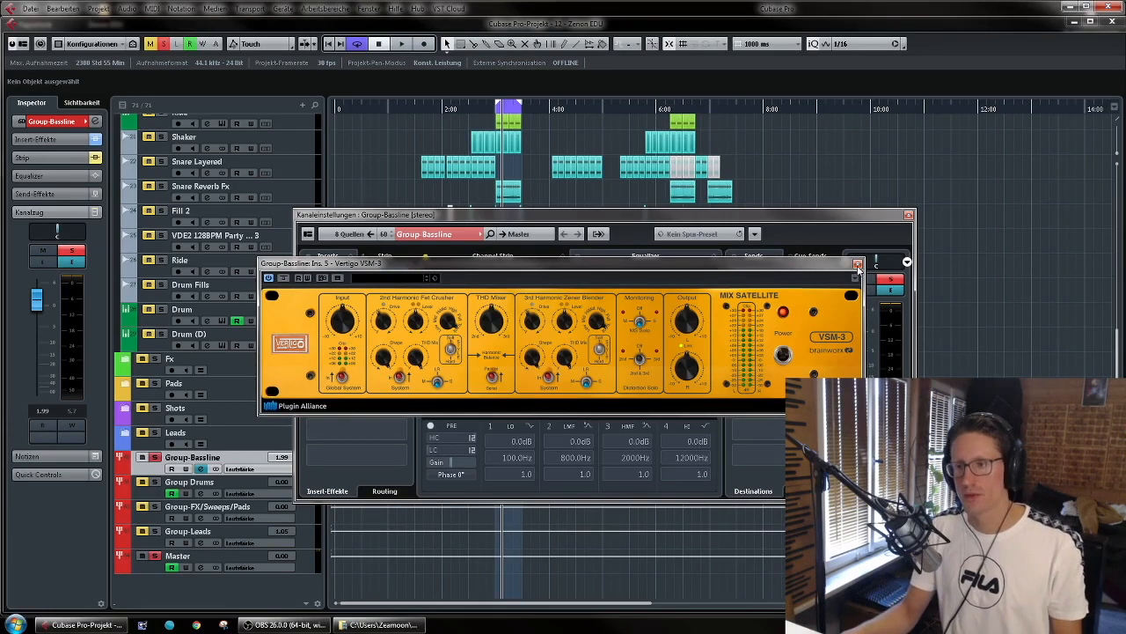
Step: Close the Vertigo VSM-3 window and replace it with FabFilter Saturn in the fifth insert slot of the bassline group
left_click(858, 265)
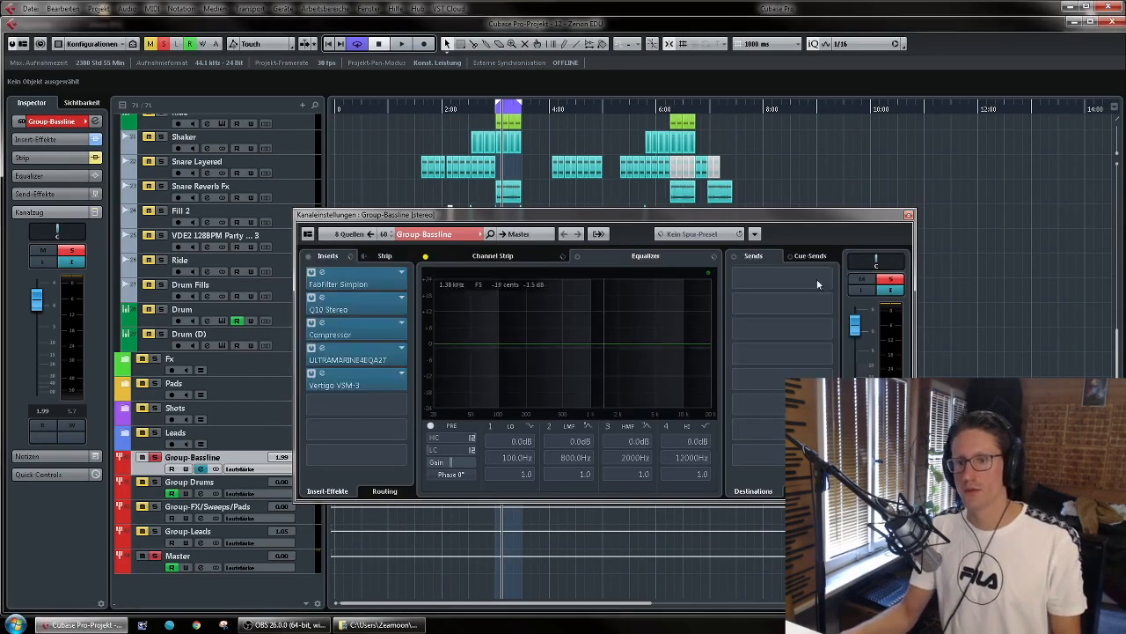
left_click(401, 373)
type("satur")
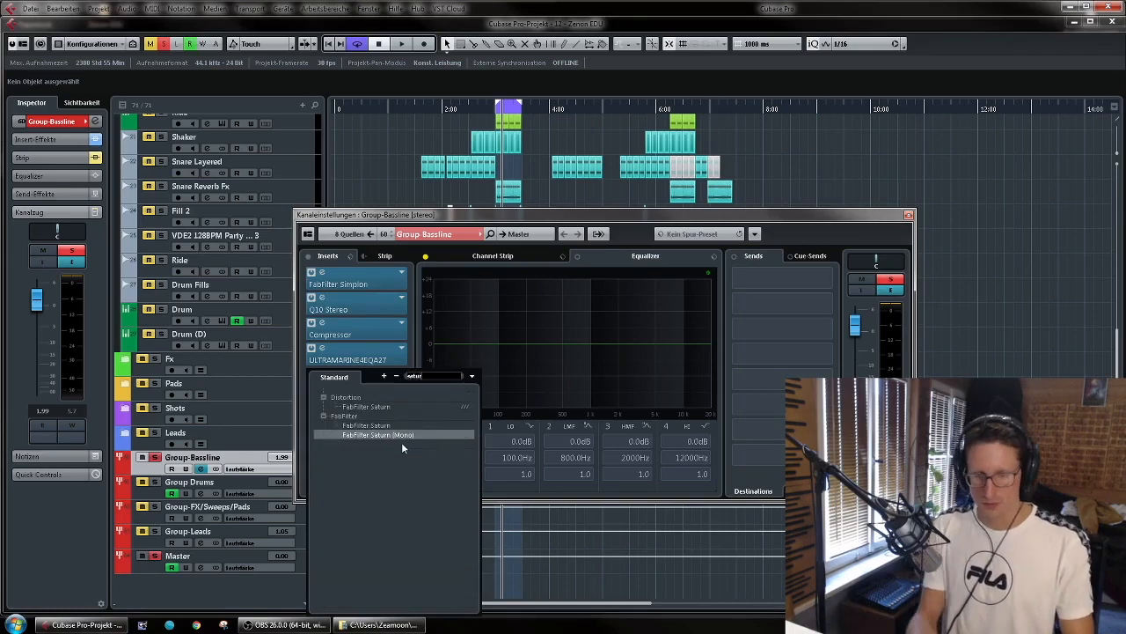
left_click(409, 425)
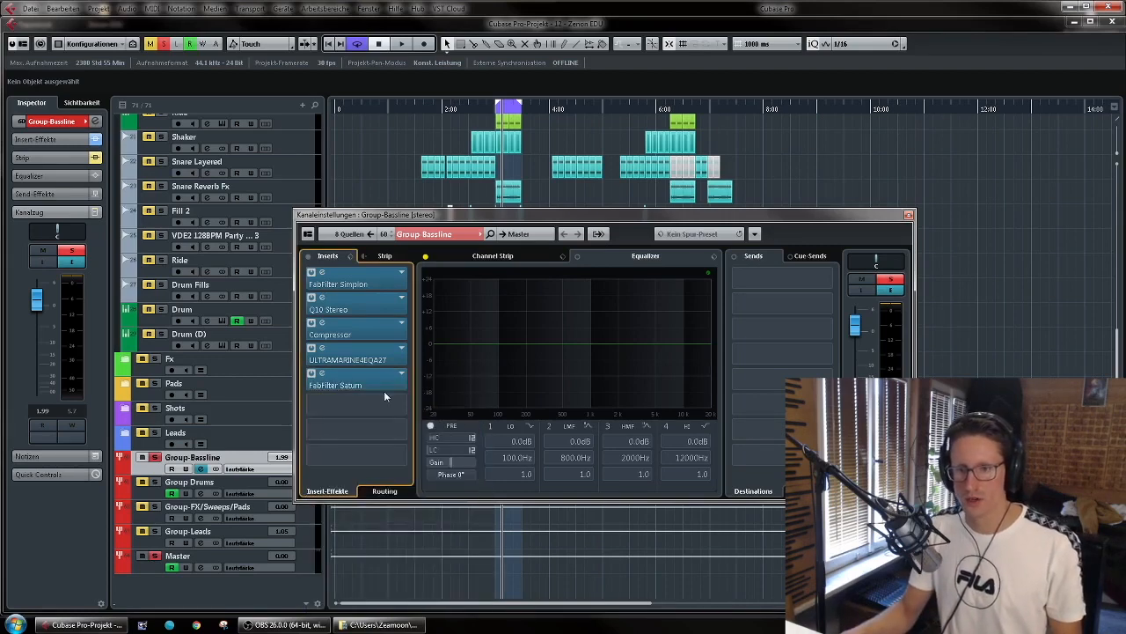
Step: Audition several FabFilter Saturn presets during playback and choose Hip Hop Puncher
left_click(326, 375)
key("space")
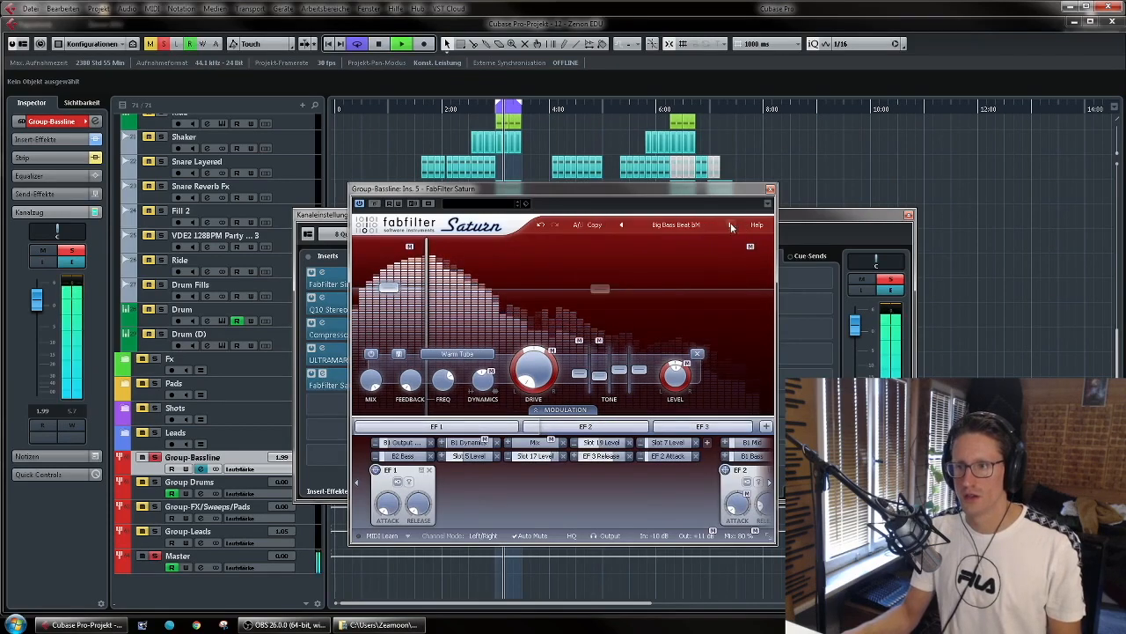
left_click(731, 225)
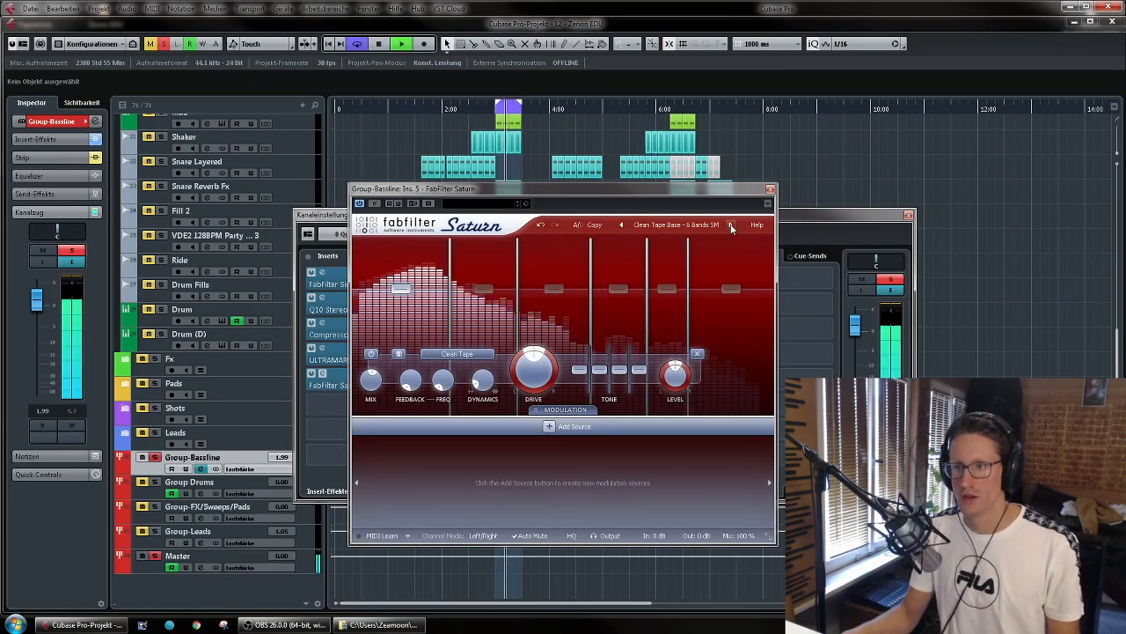
left_click(732, 225)
left_click(731, 226)
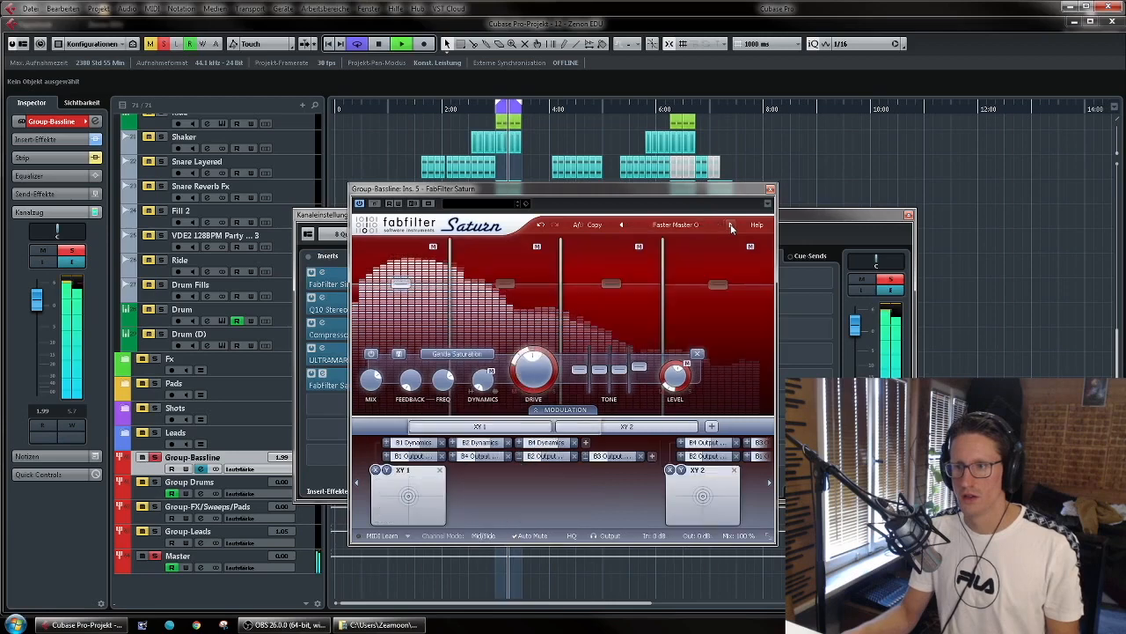
left_click(731, 225)
left_click(731, 226)
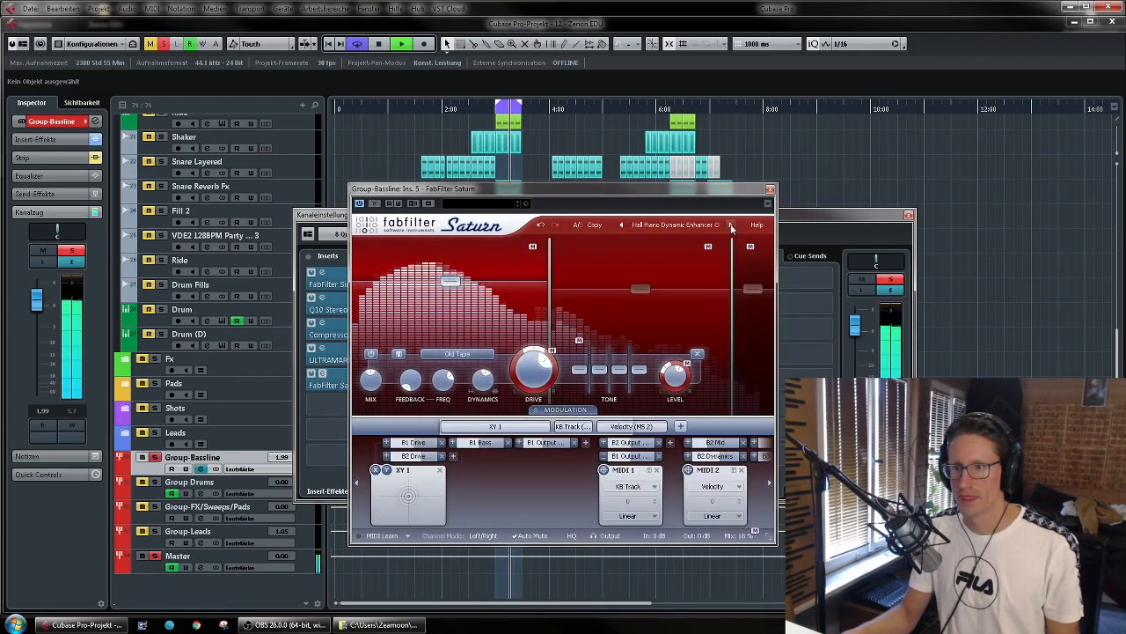
left_click(731, 225)
Step: Reduce Saturn's mix to about 32 %, trim its output gain to about -0.36 dB, and close its window
left_click_drag(747, 535, 747, 569)
left_click_drag(700, 535, 743, 512)
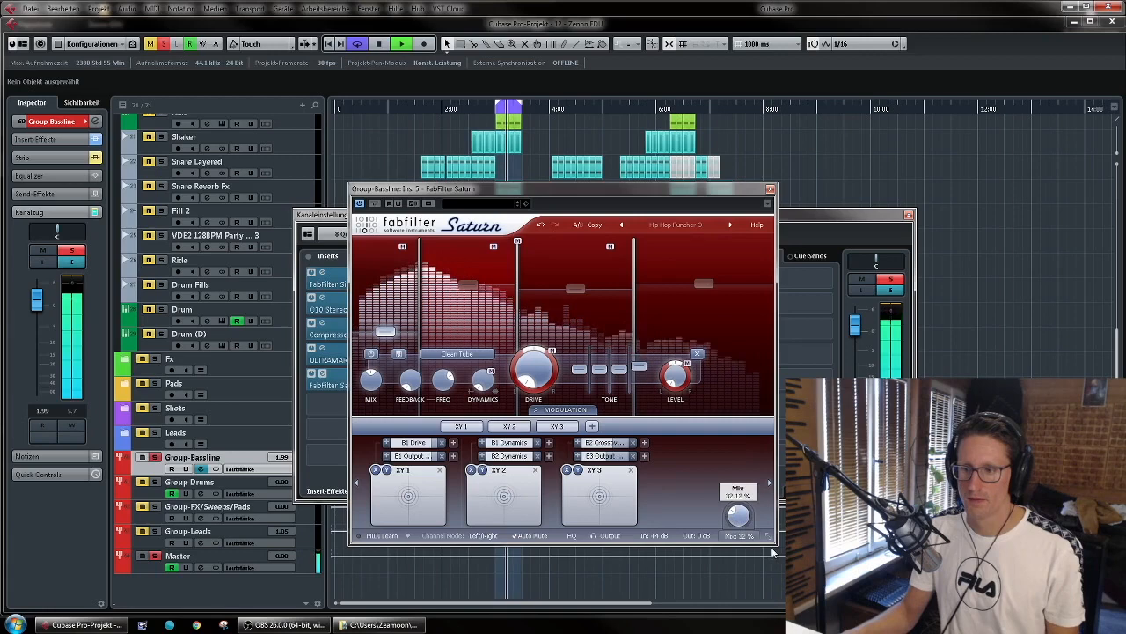
left_click_drag(698, 535, 698, 540)
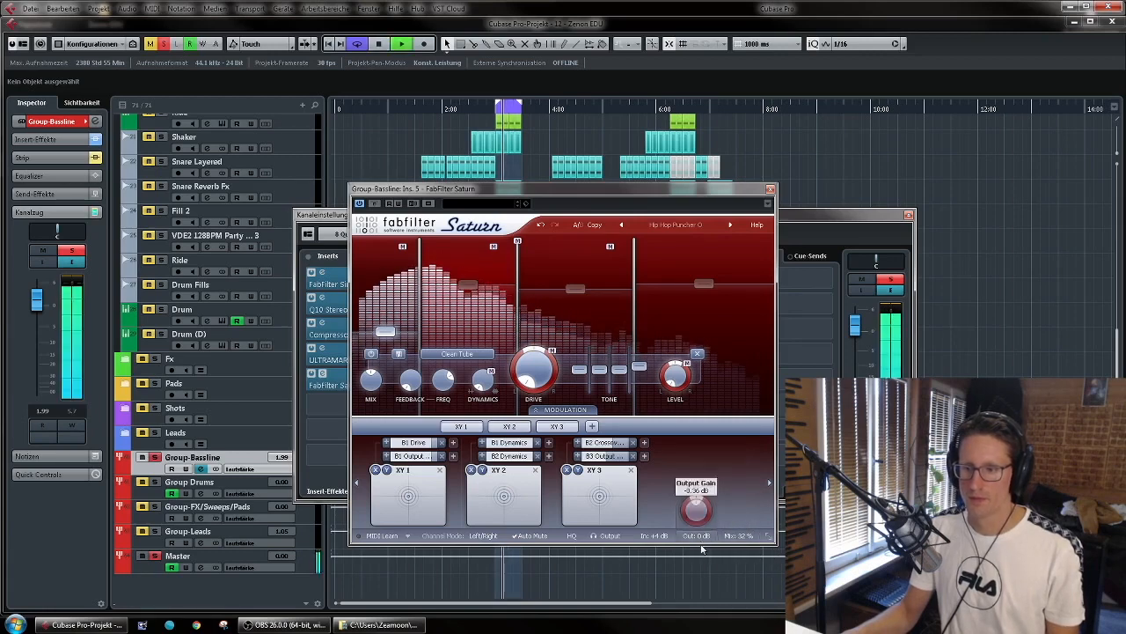
left_click(768, 188)
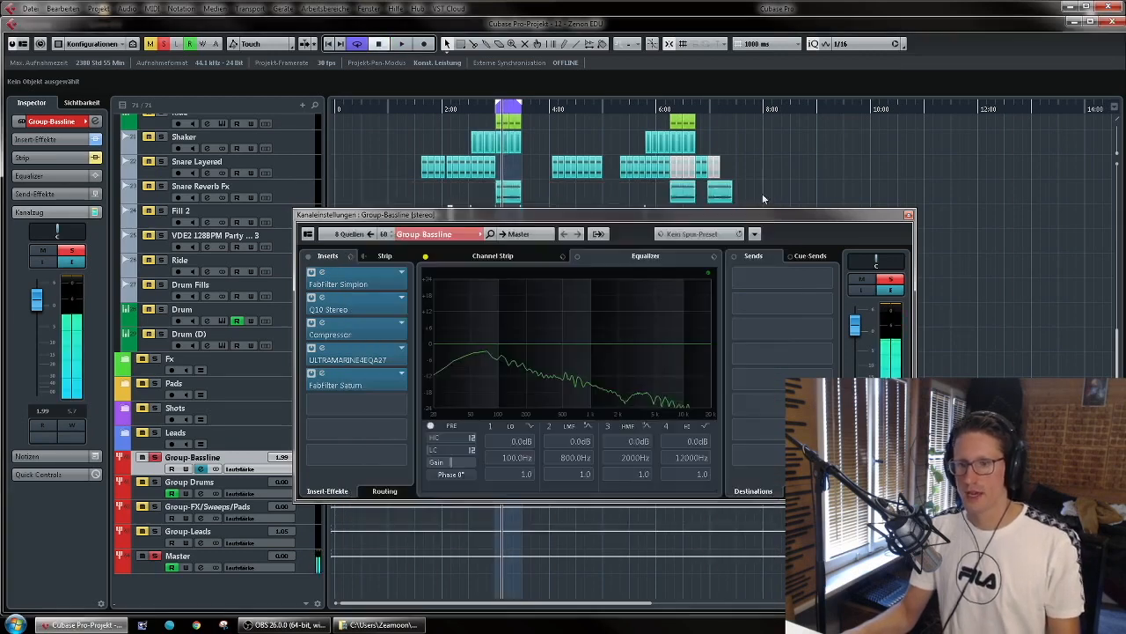
Step: Load Q10 Stereo into the sixth insert slot of the bassline group
left_click(401, 403)
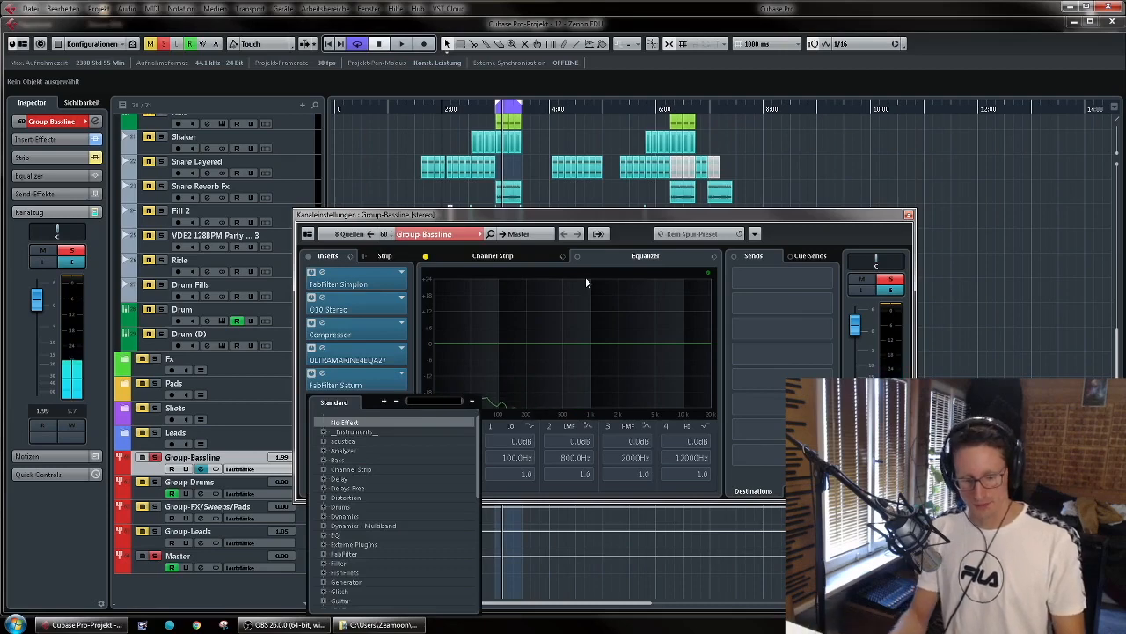
type("q10")
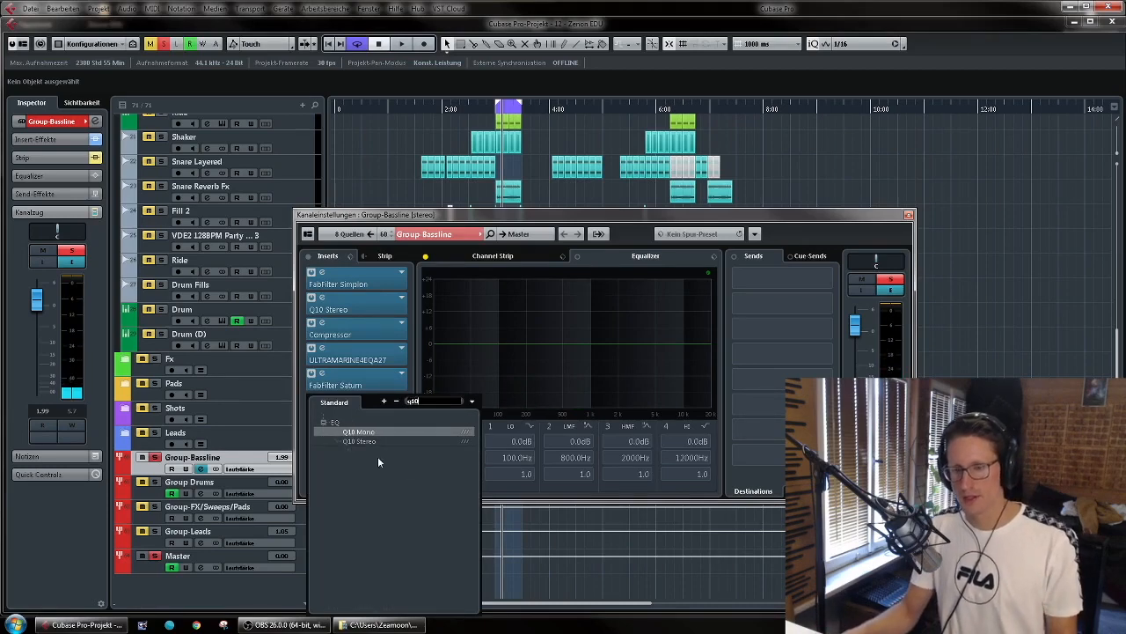
left_click(388, 442)
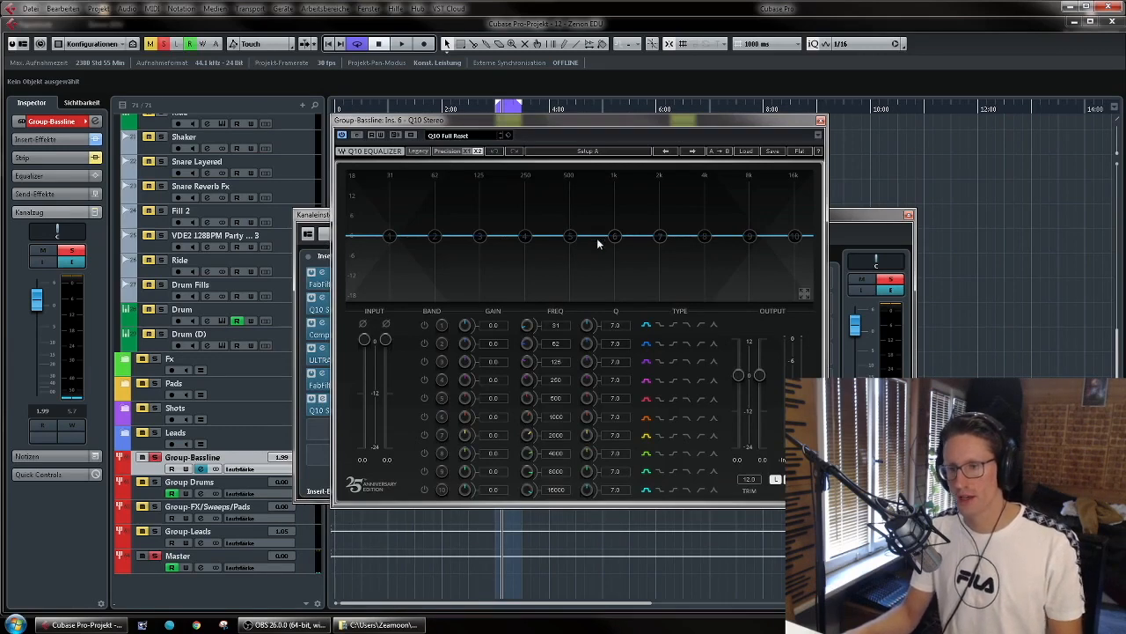
Step: During playback, use Q10 band 5 for a narrow cut of about 3 dB near 320 Hz with Q 22.2, and close the equalizer
key("space")
left_click_drag(571, 236, 541, 213)
left_click_drag(587, 398, 587, 370)
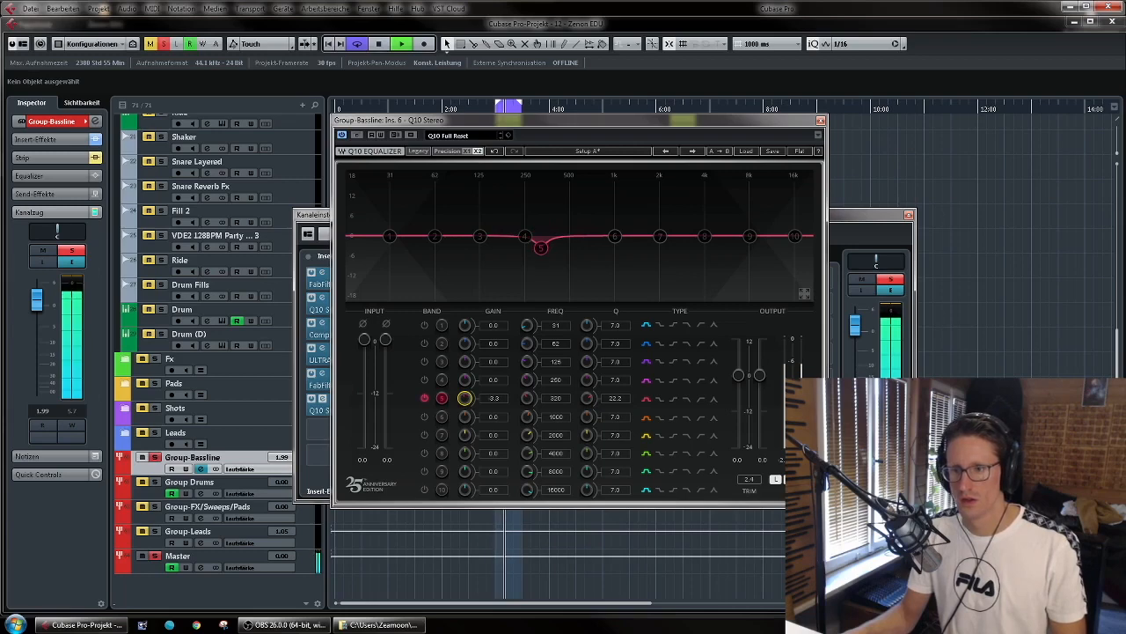
left_click(821, 121)
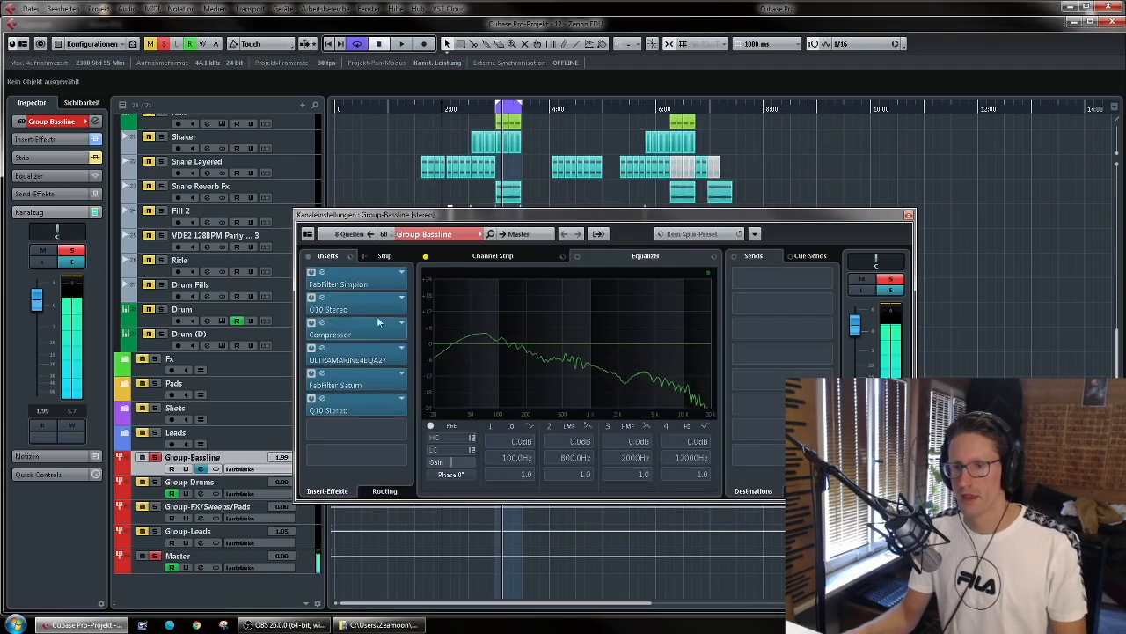
Step: Play the bassline and compare its sound with all inserts bypassed and active
key("space")
left_click(309, 256)
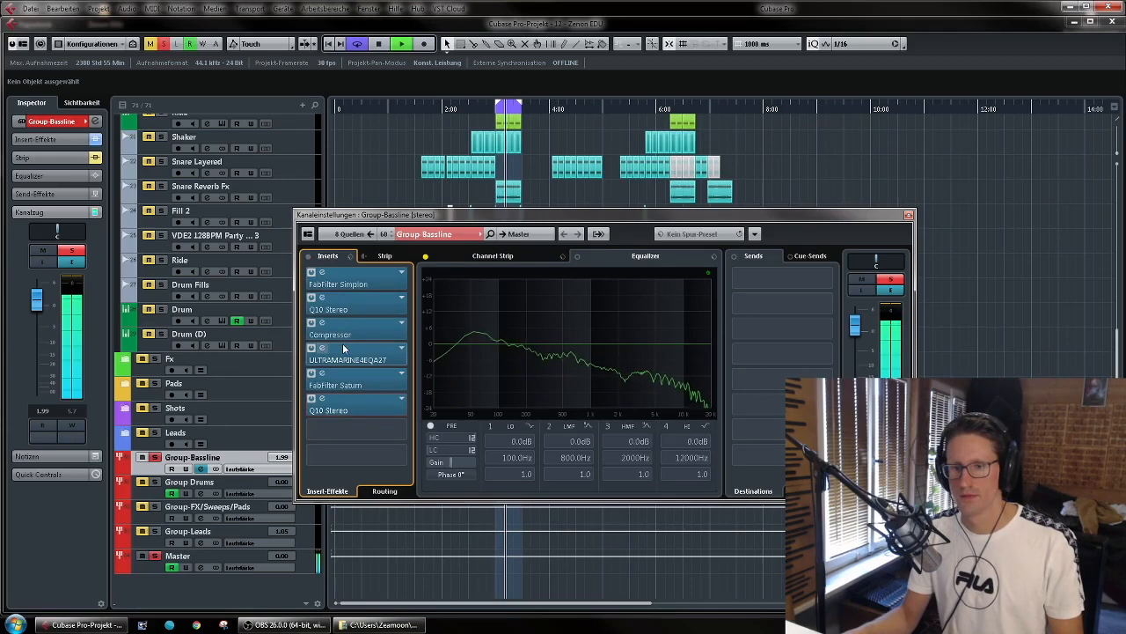
key("space")
Step: Lower FabFilter Saturn's output gain to about -4 dB and close its window
left_click(337, 386)
left_click_drag(702, 535, 701, 550)
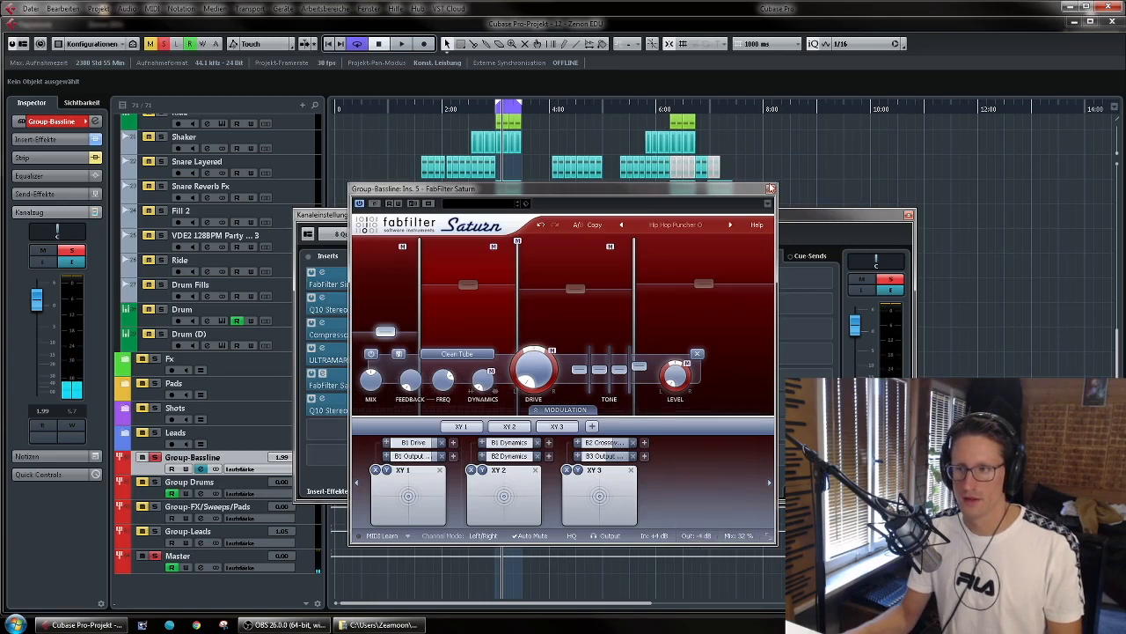
left_click(769, 188)
Step: Play the bassline again with inserts bypassed and active to check the level match
key("space")
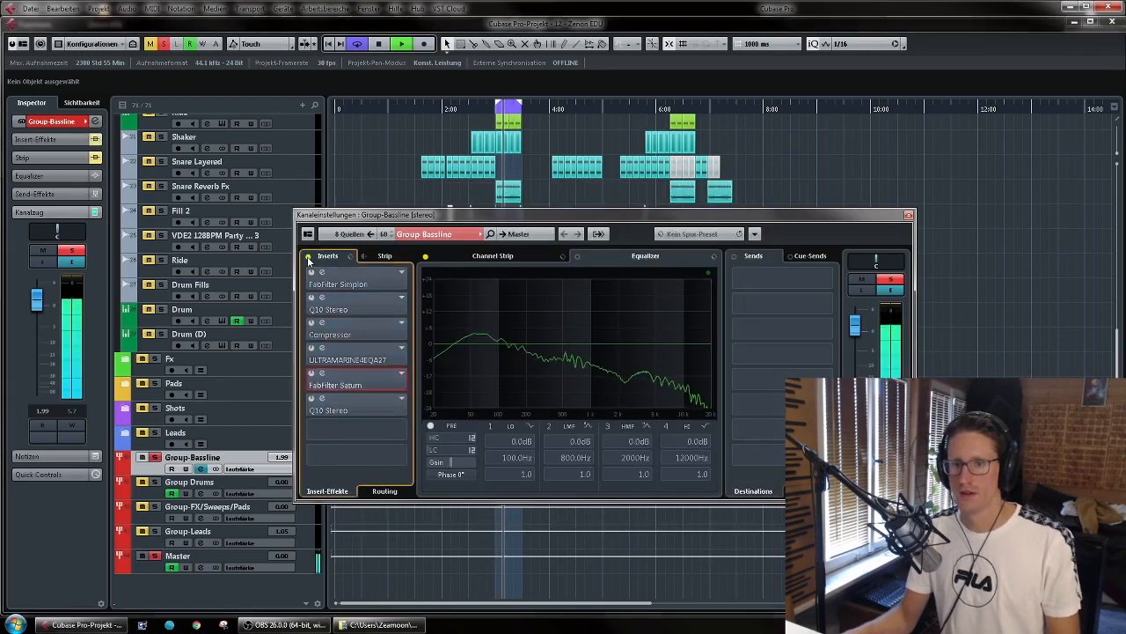
left_click(307, 256)
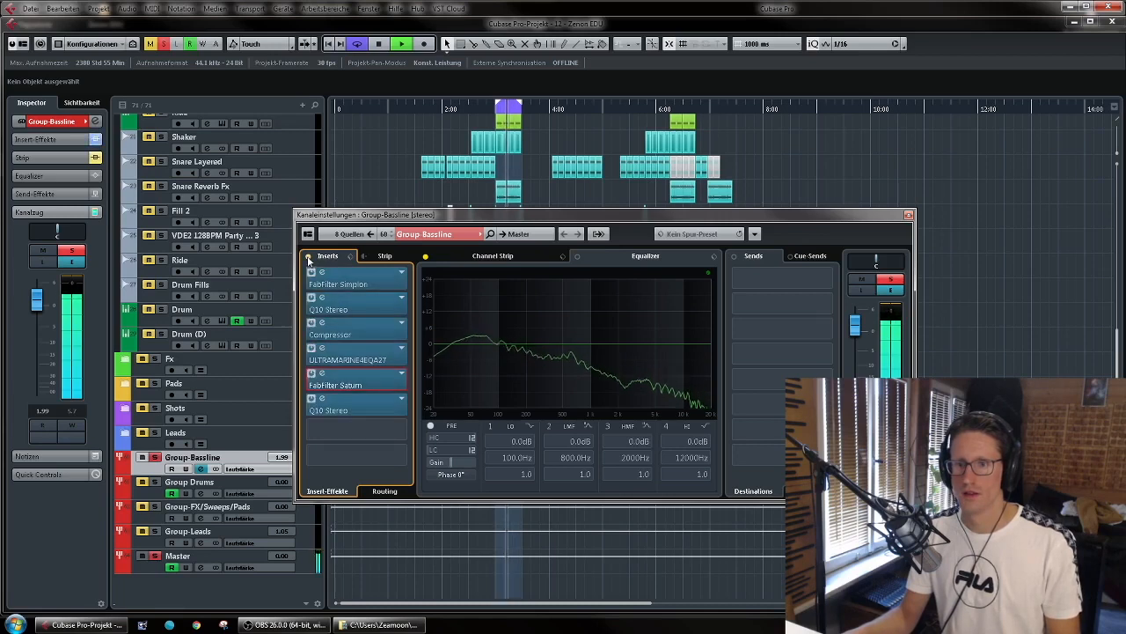
key("space")
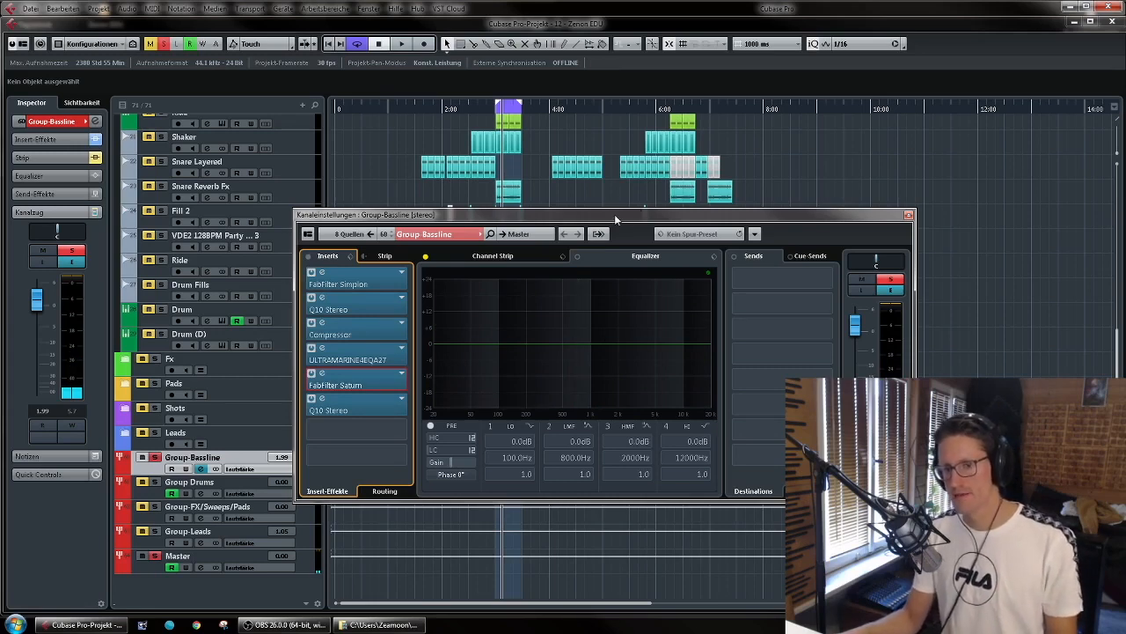
left_click_drag(601, 215, 589, 176)
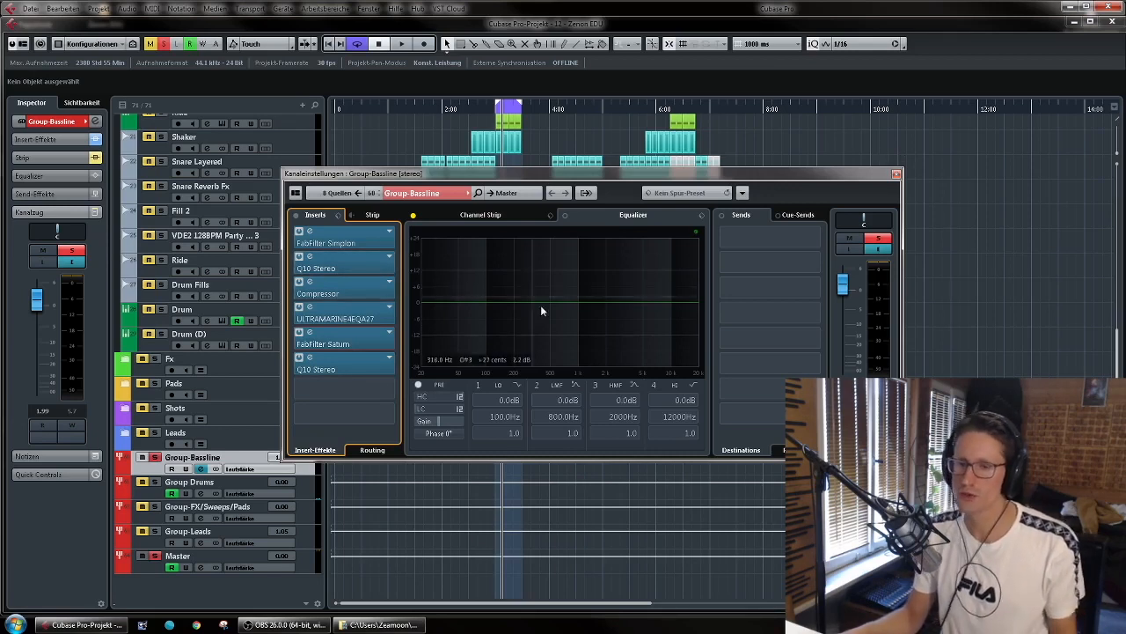
left_click_drag(768, 174, 828, 137)
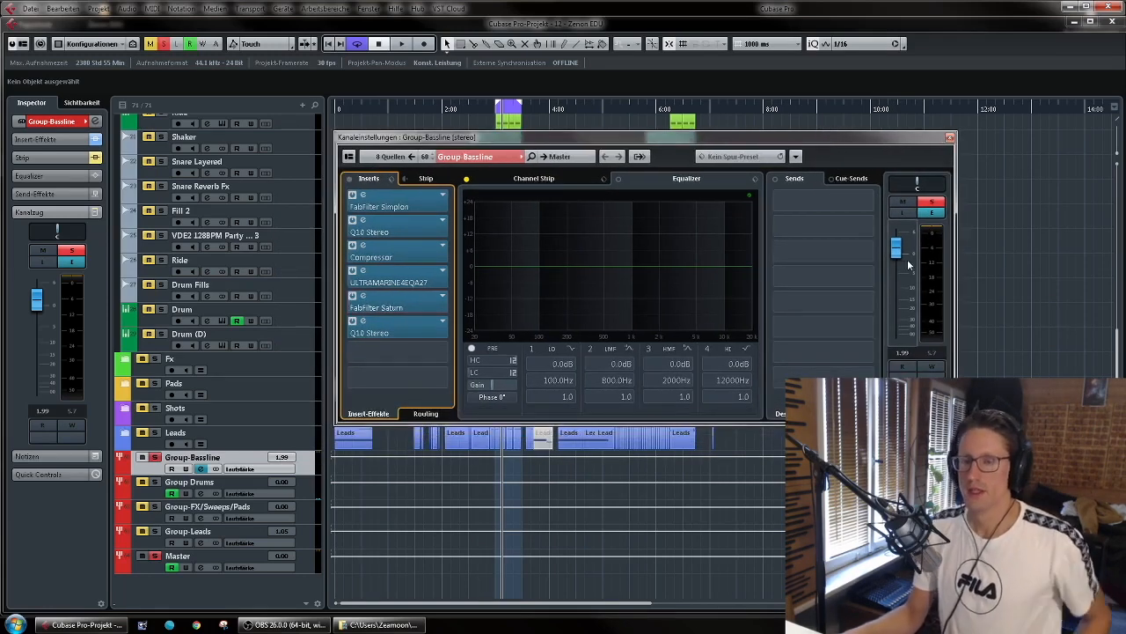
left_click_drag(954, 140, 945, 142)
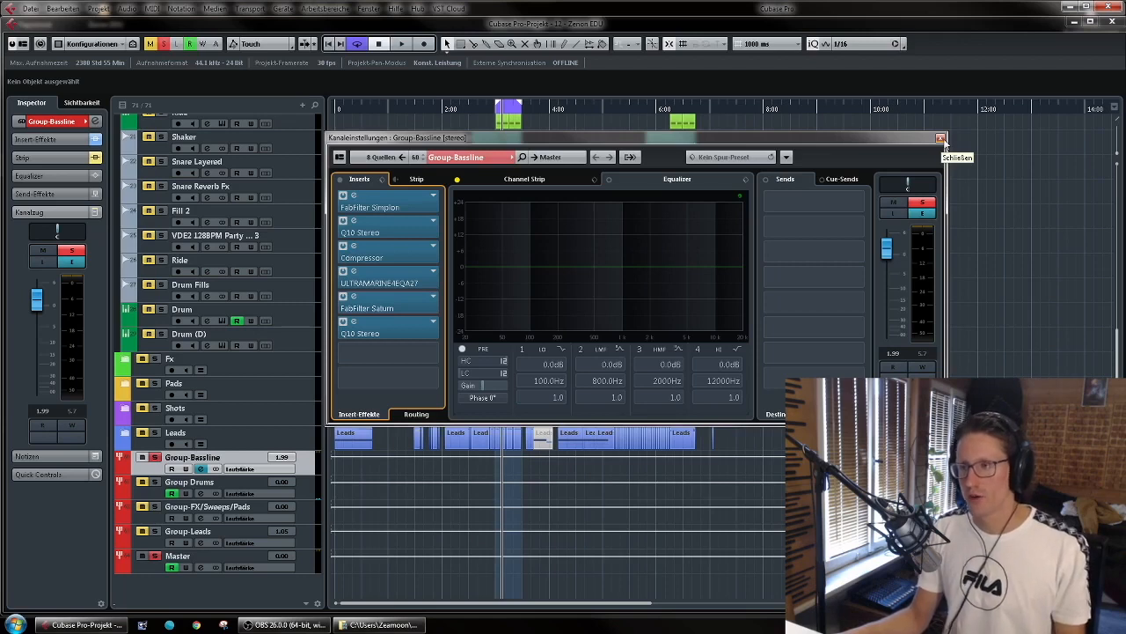